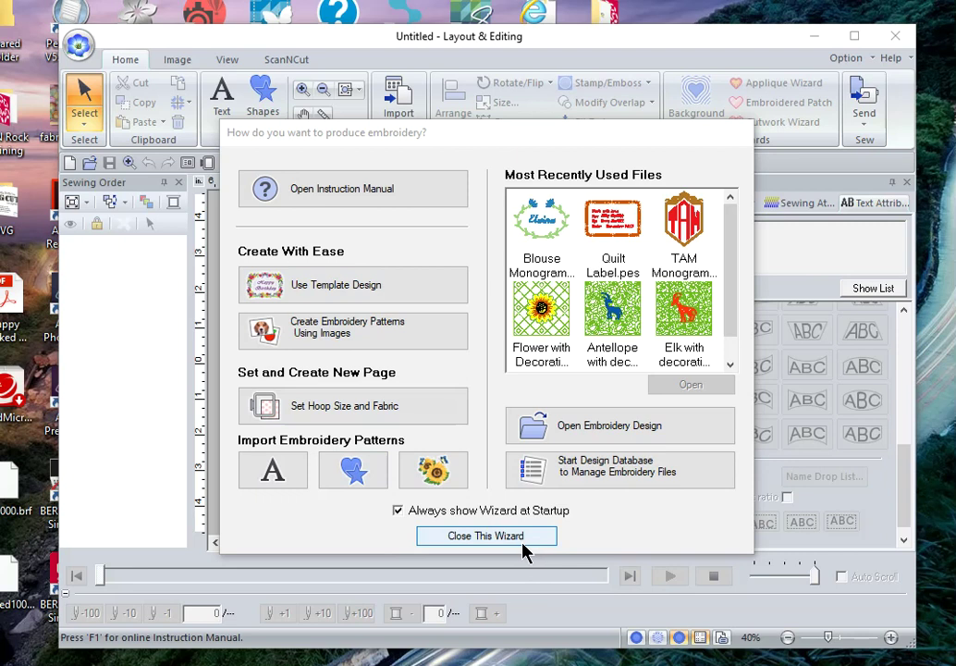
# Close the startup wizard and reopen the embroidery wizard from the application menu
pyautogui.click(488, 540)
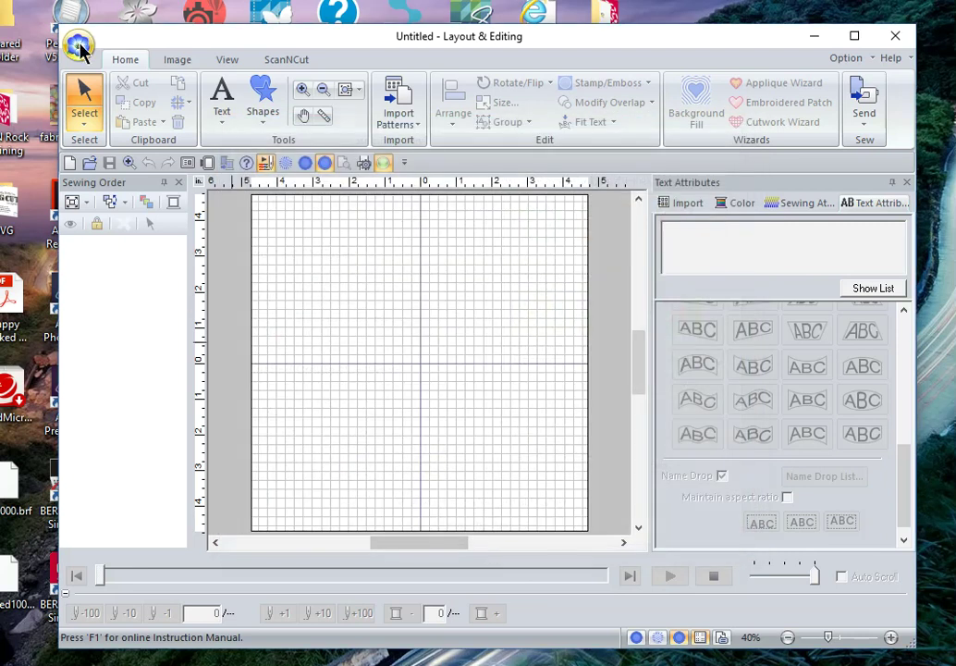
pyautogui.click(77, 46)
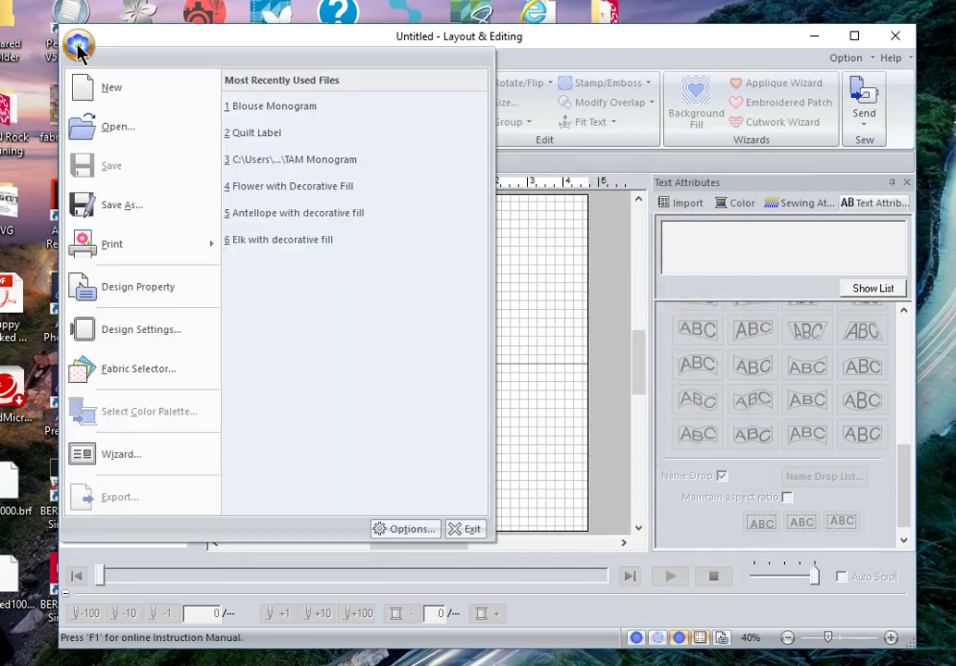
pyautogui.click(100, 462)
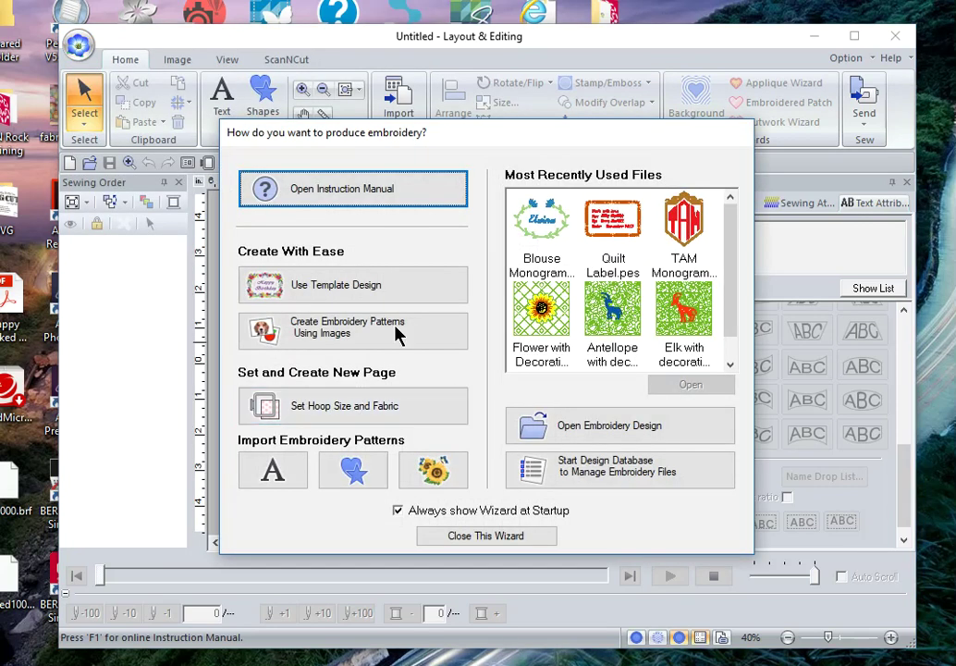
# Use the Shirts_Chest template shirtsCH09B.pes, the Soccer 1993 soccer ball design
pyautogui.click(306, 290)
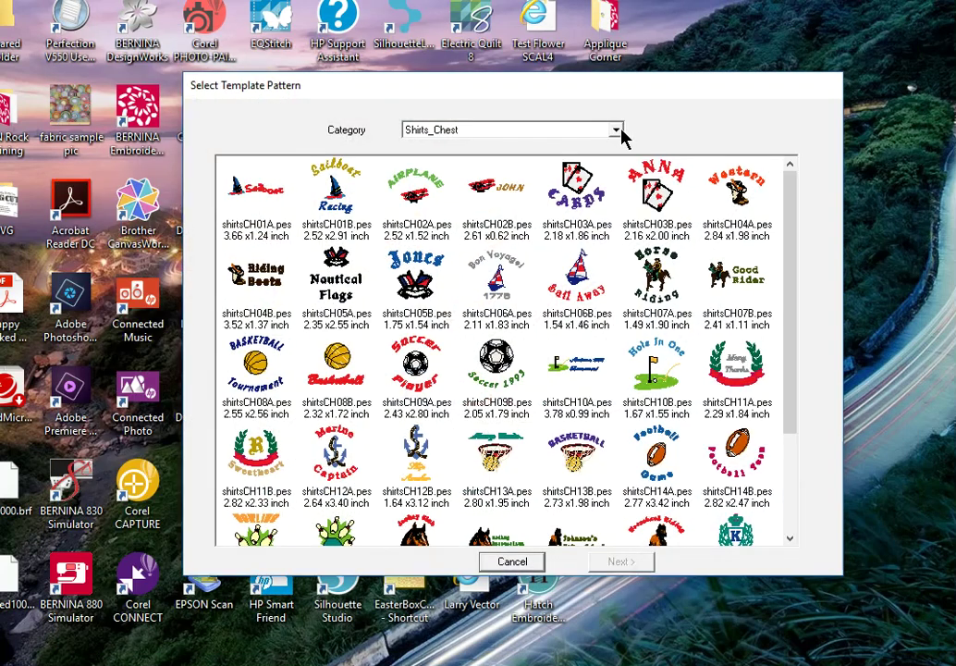
pyautogui.click(618, 130)
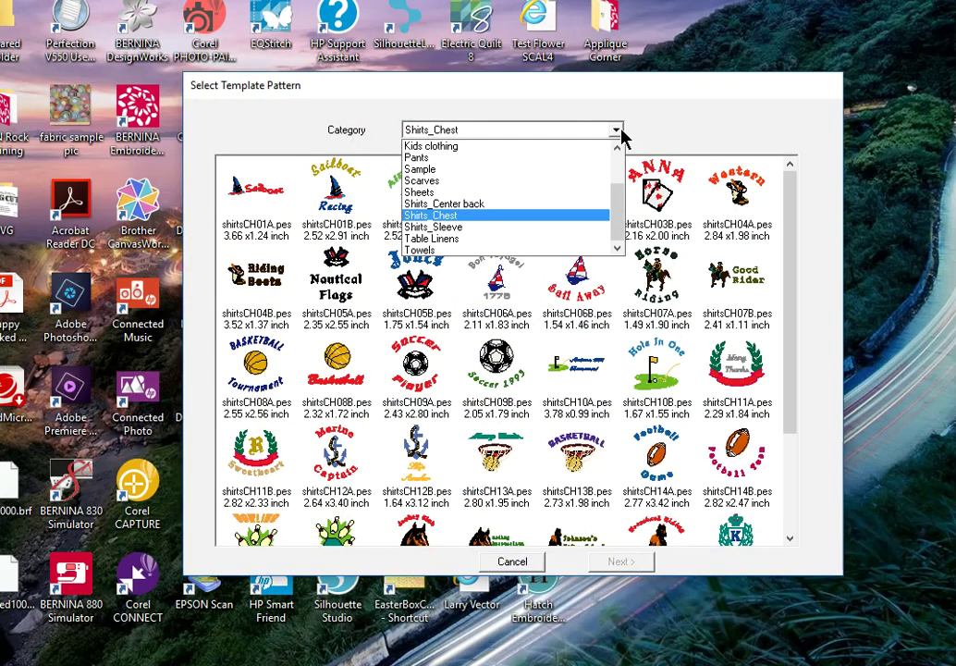
pyautogui.click(460, 215)
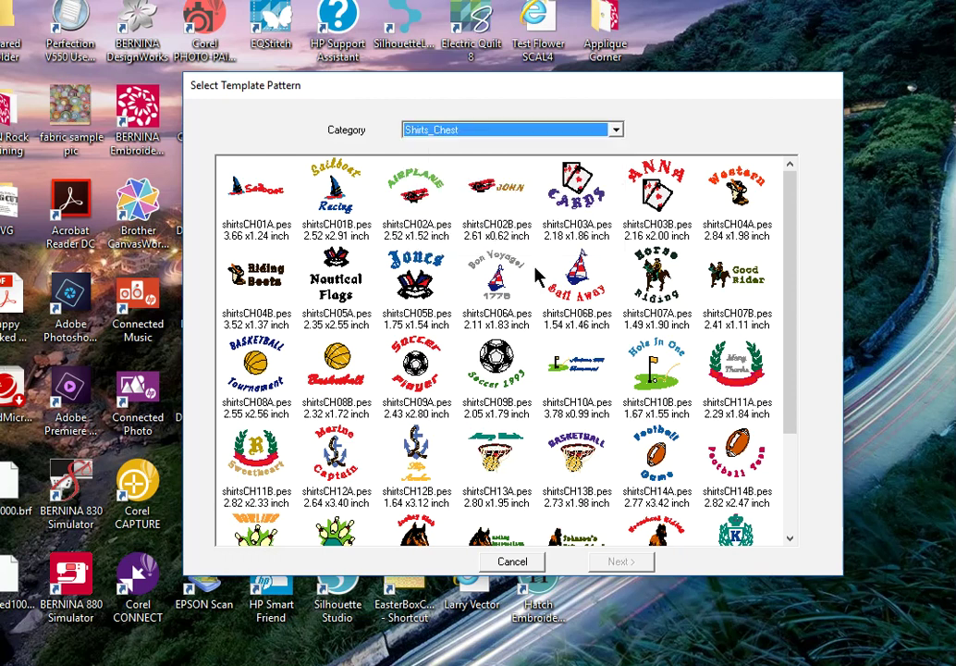
pyautogui.doubleClick(507, 367)
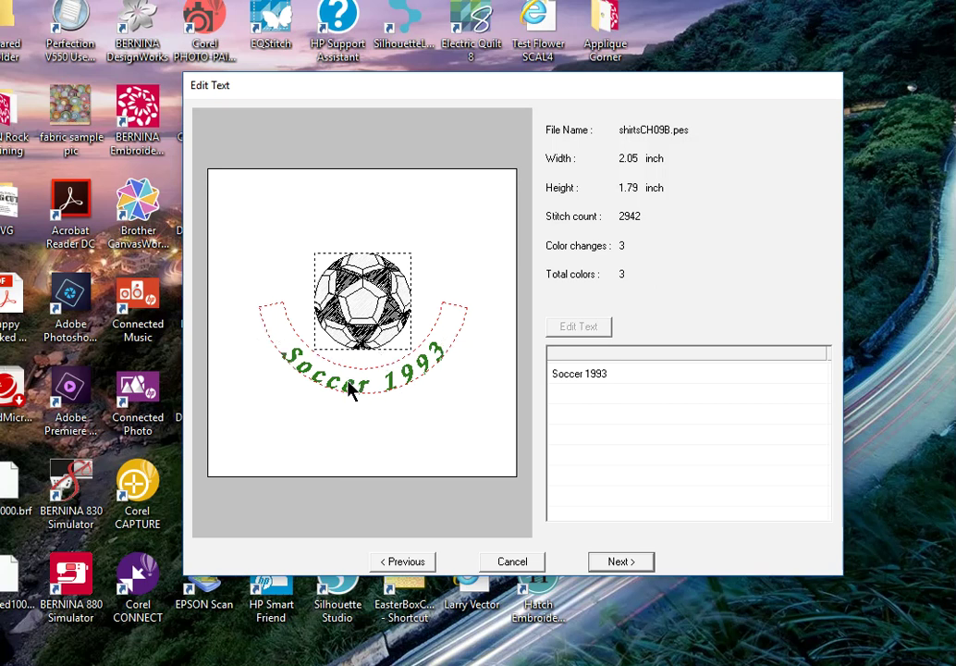
# Replace the Soccer 1993 text with a person's name and continue to the Output preview
pyautogui.click(589, 379)
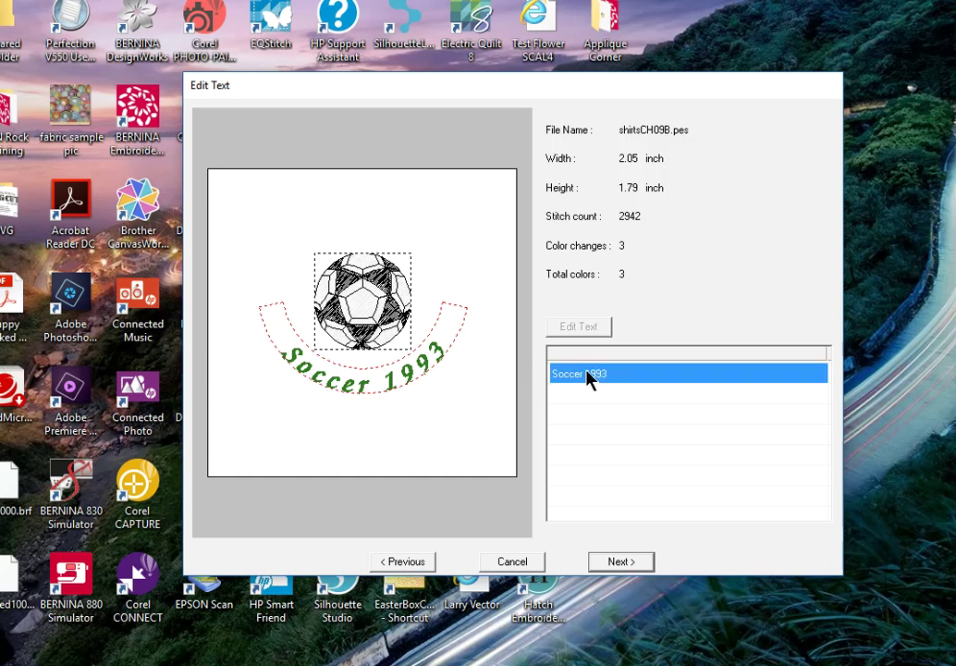
pyautogui.click(590, 328)
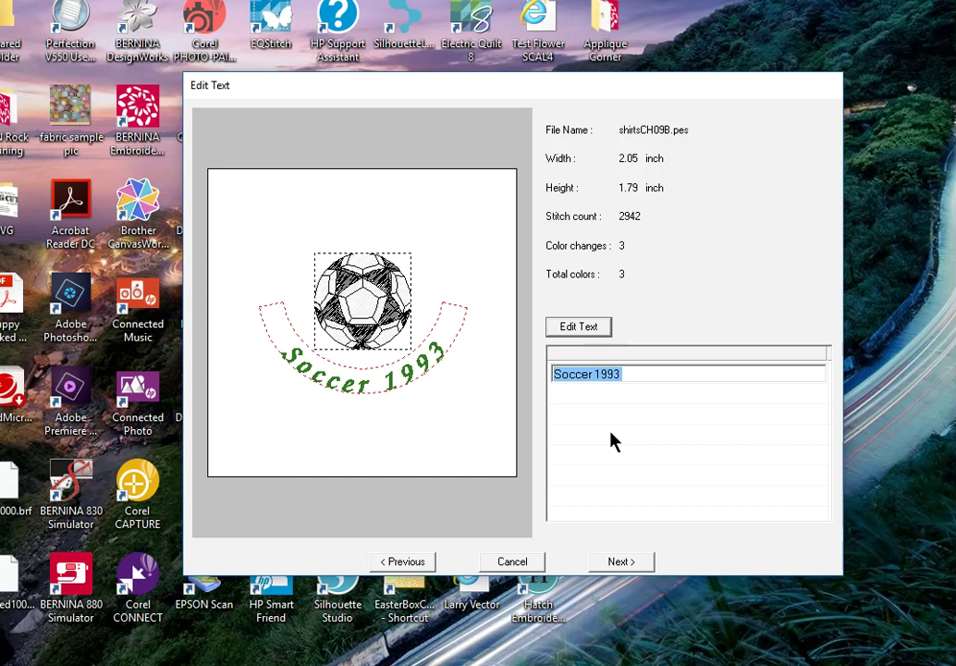
pyautogui.write('Landon Smith')
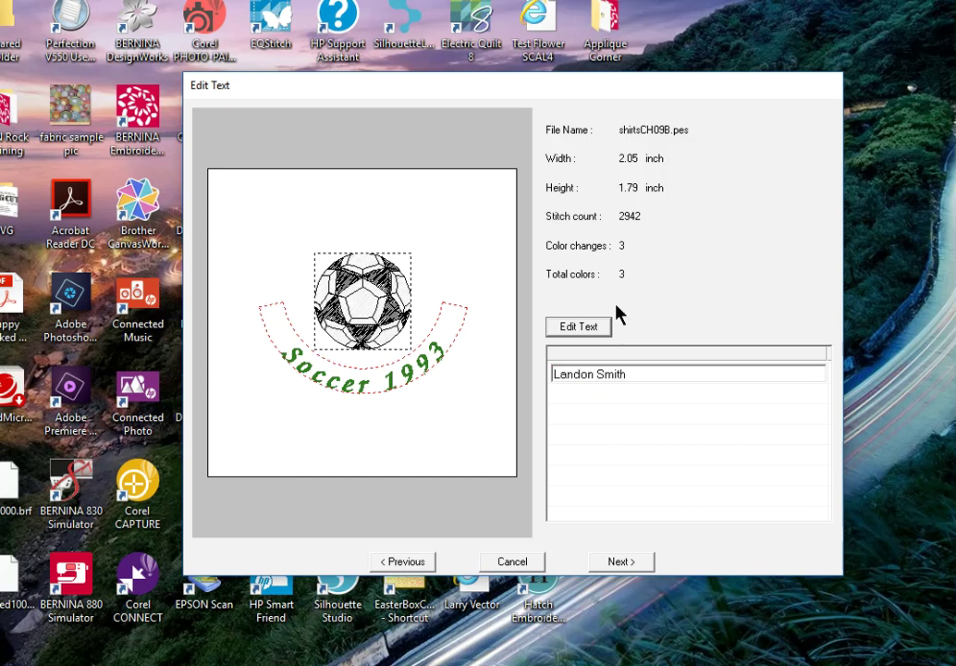
pyautogui.click(619, 562)
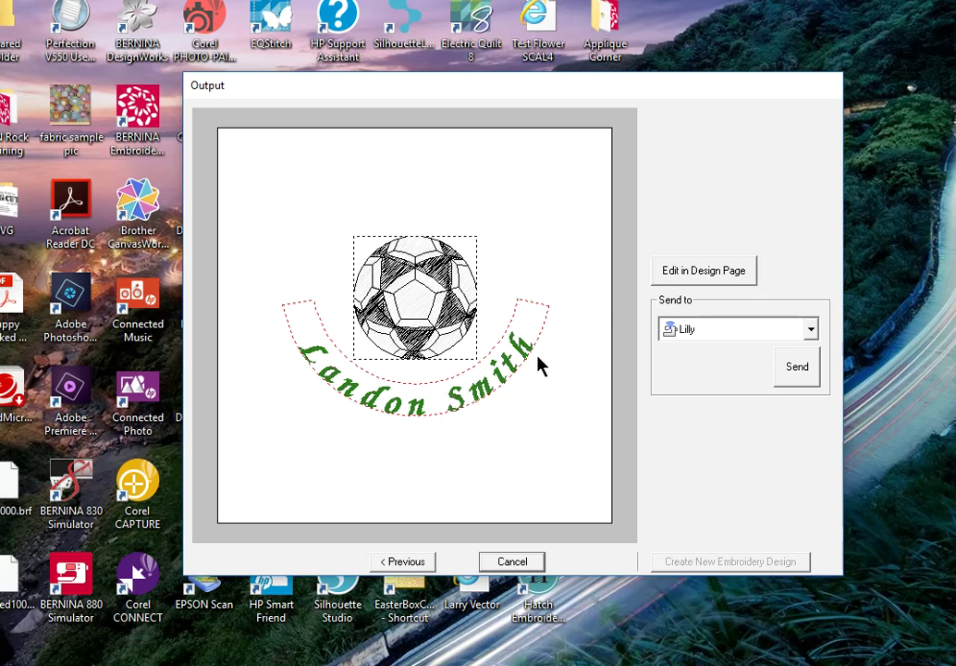
# Open the personalised soccer ball design in the Layout & Editing window
pyautogui.click(708, 271)
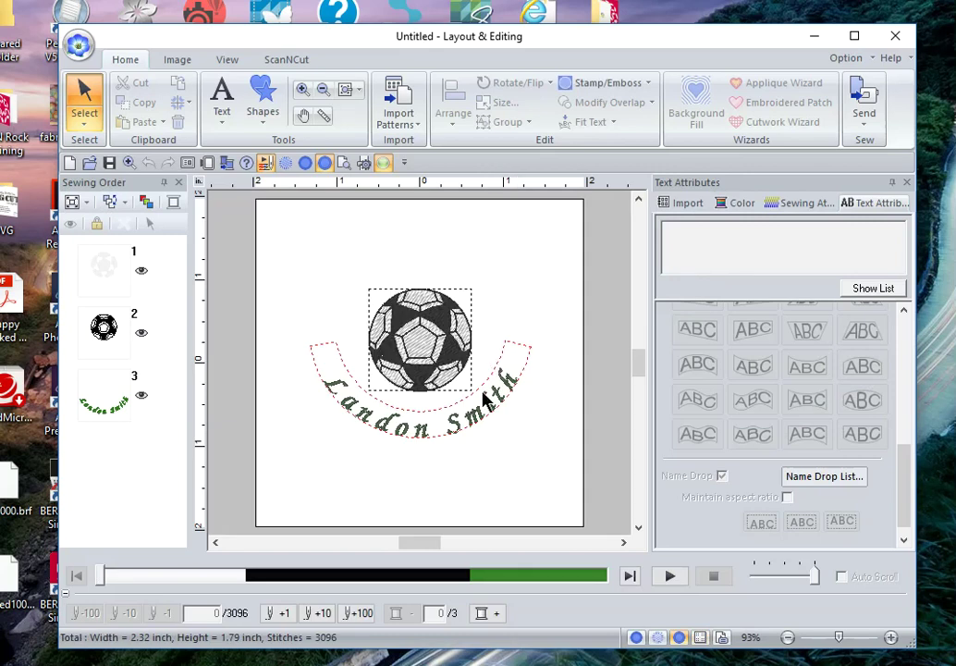
# Change the arched name text, item 3 in the sewing order, to red thread
pyautogui.click(99, 409)
pyautogui.click(741, 203)
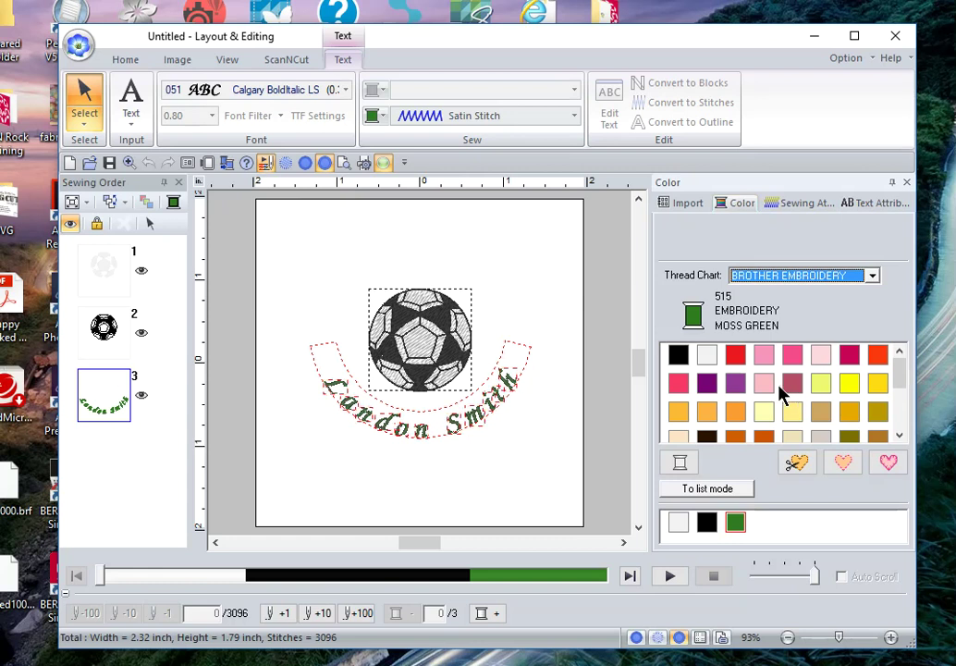
pyautogui.click(736, 358)
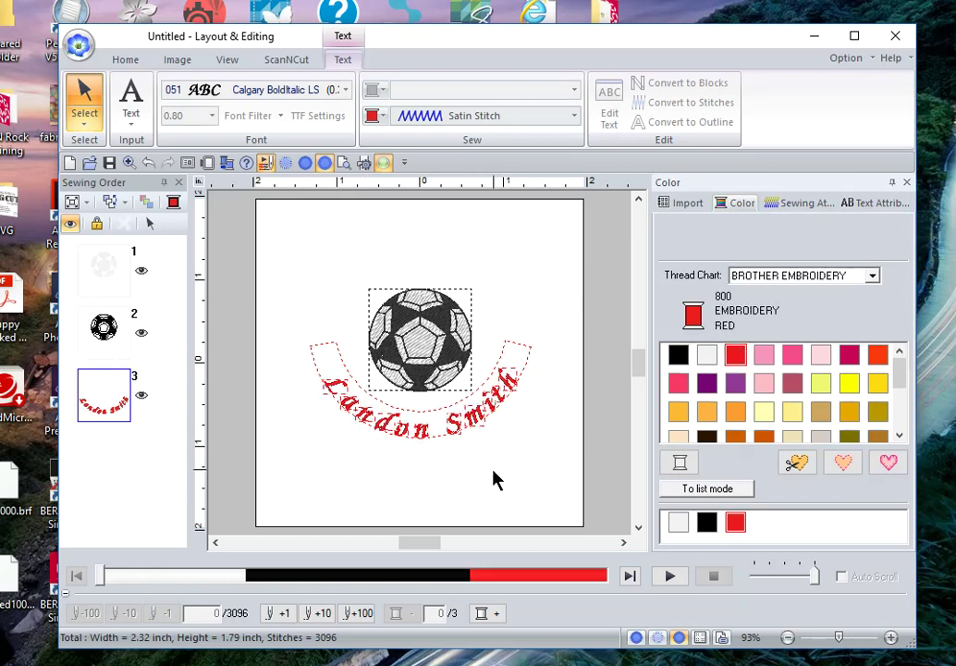
pyautogui.click(578, 305)
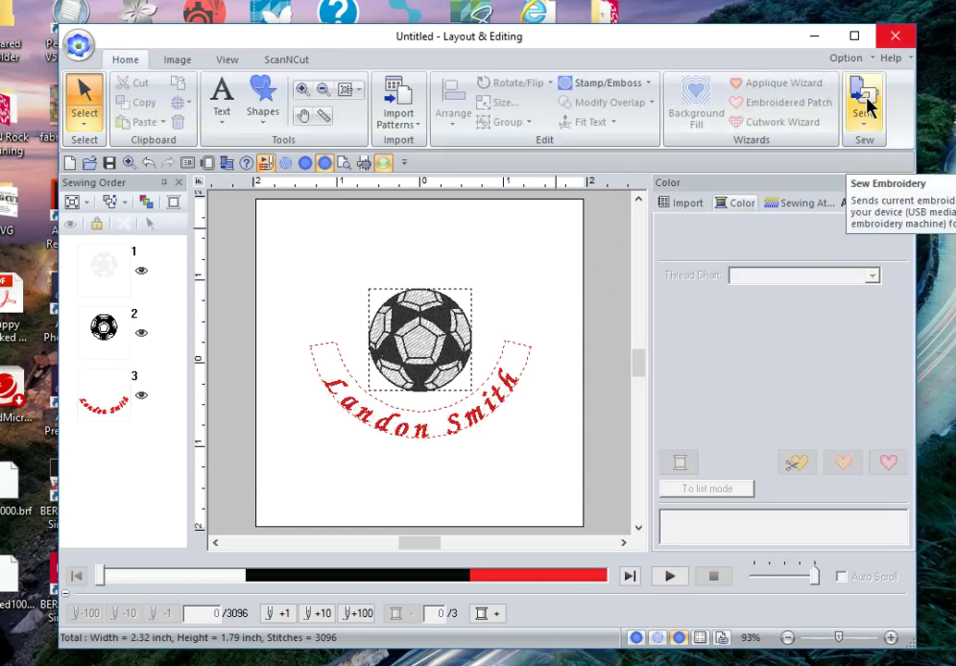
# Check the Send options, then start a new design
pyautogui.click(866, 125)
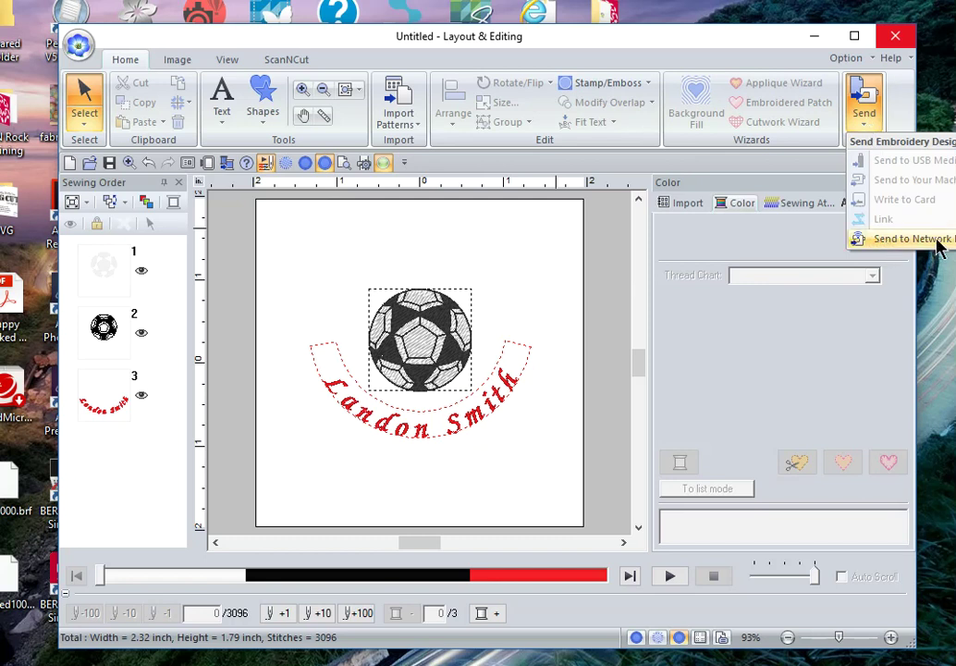
pyautogui.click(483, 242)
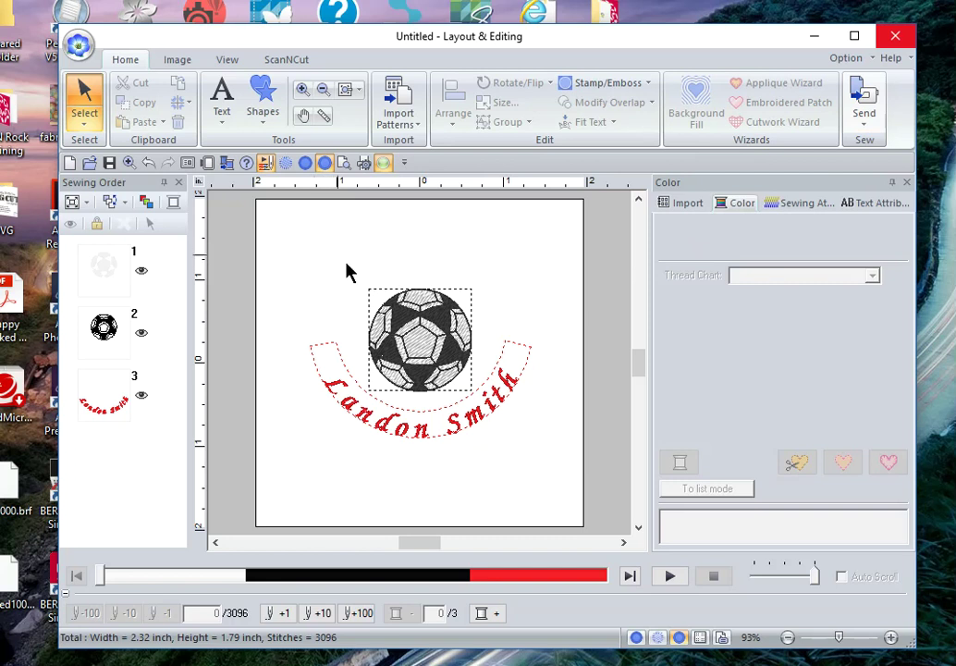
pyautogui.click(69, 162)
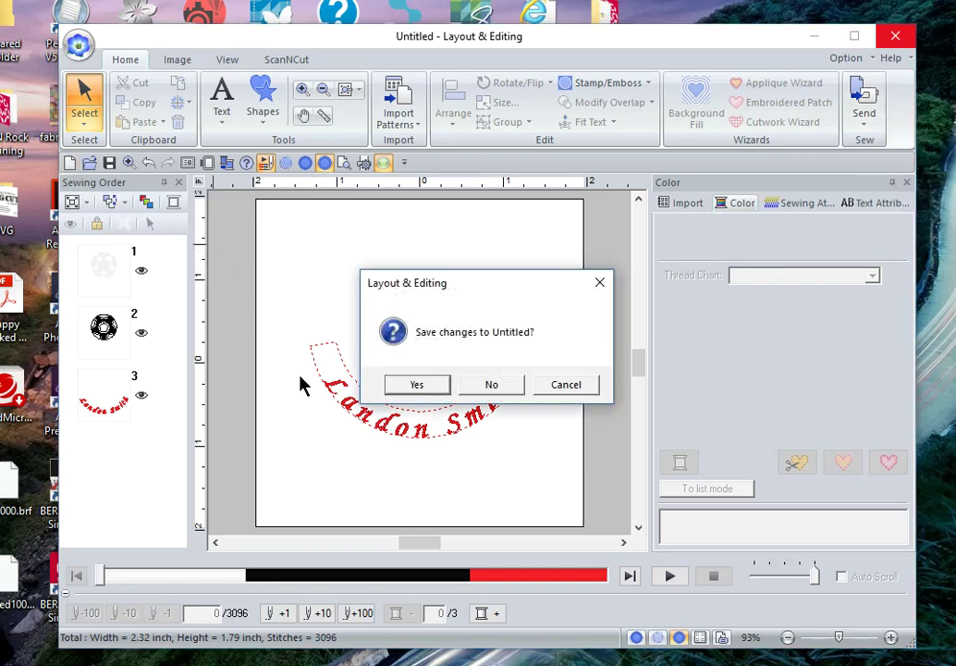
# Discard the soccer design and import husky 33101114.pes from the Animals library
pyautogui.click(497, 388)
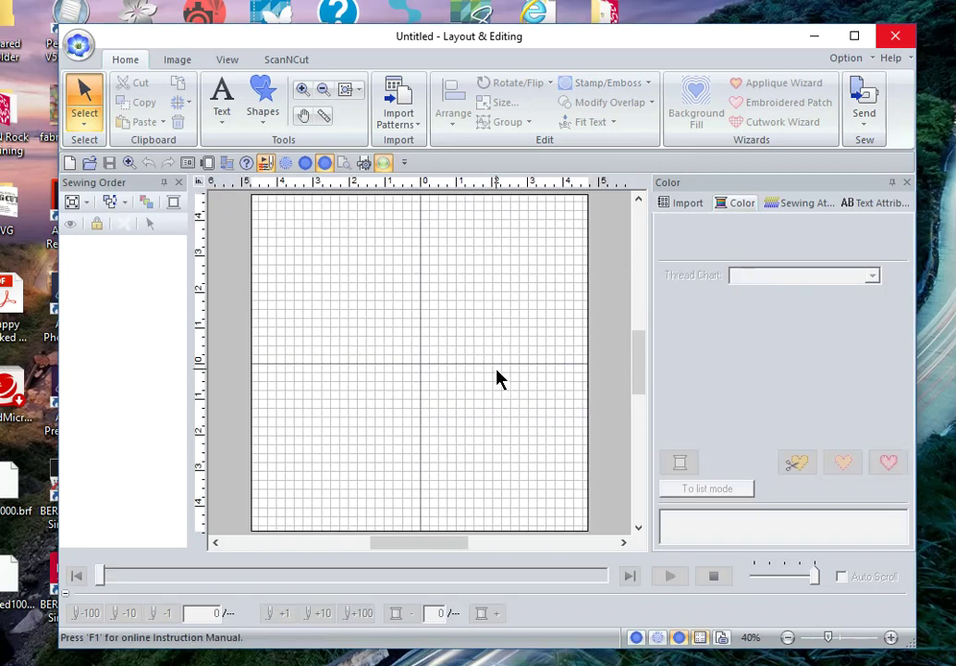
pyautogui.click(682, 204)
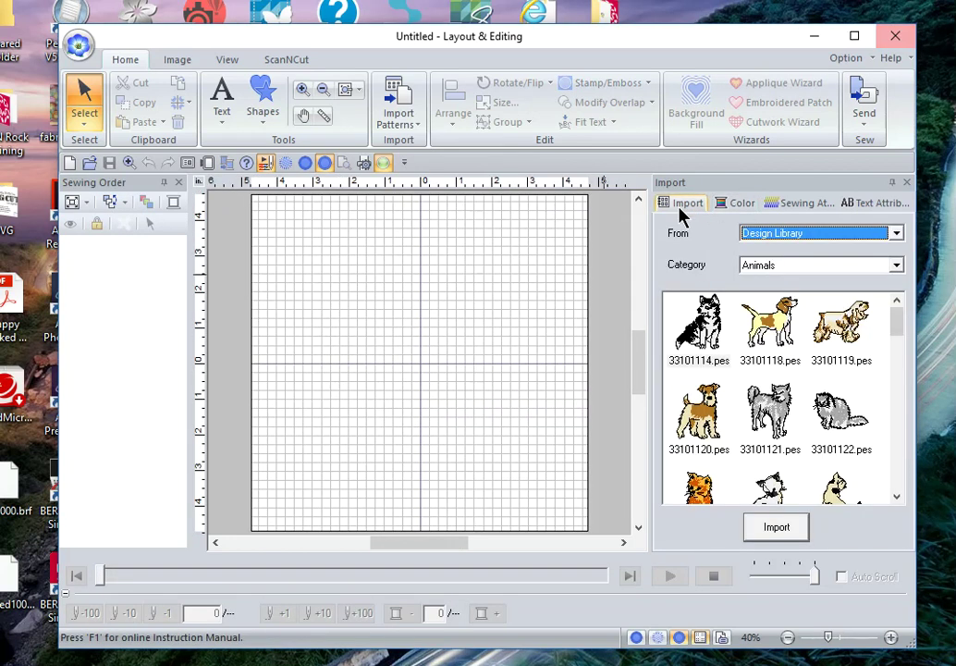
pyautogui.click(701, 363)
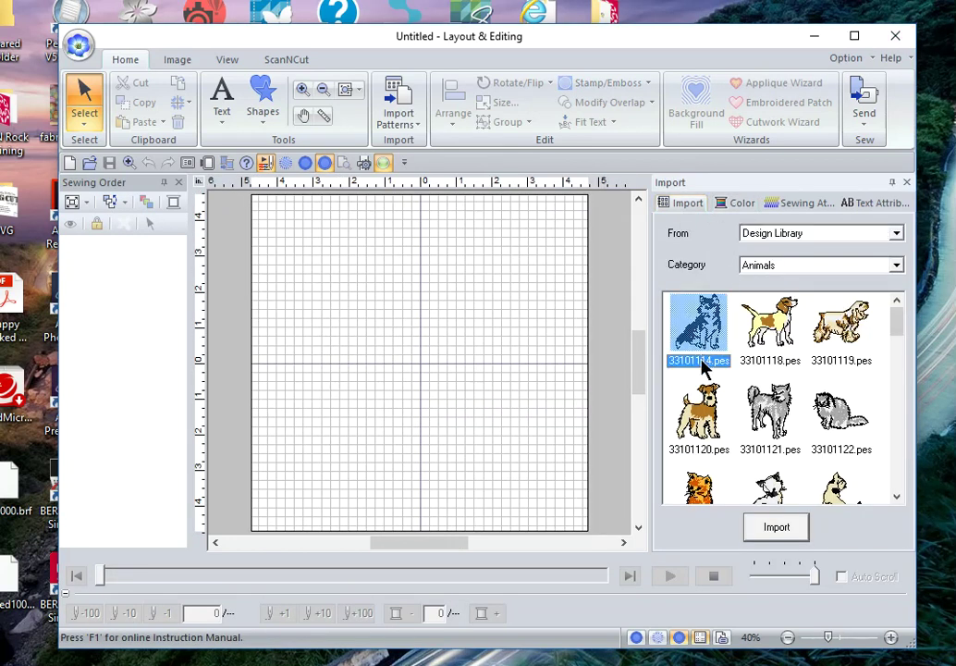
pyautogui.click(775, 527)
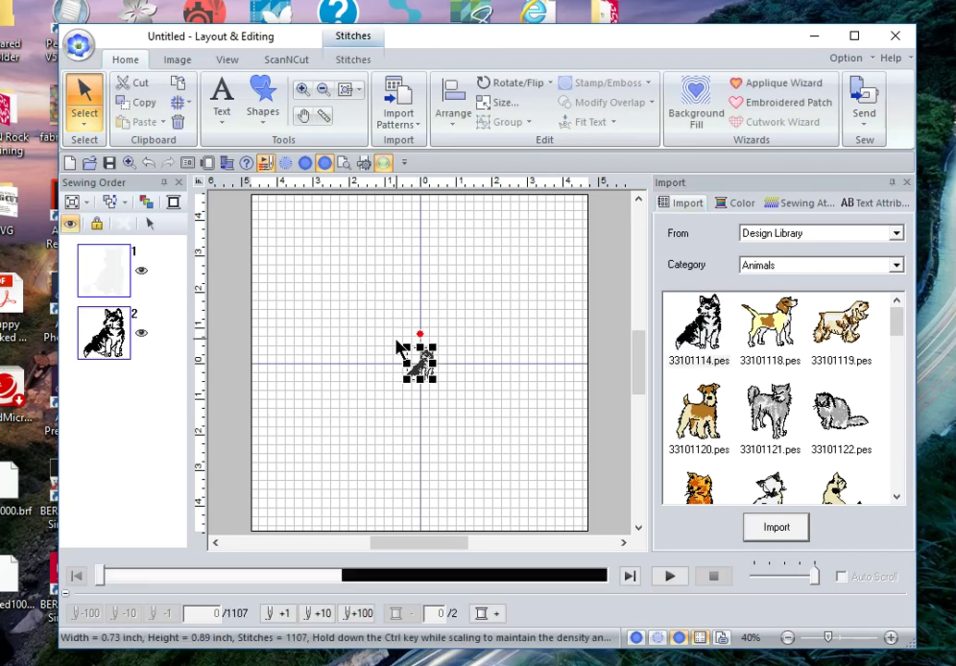
# Enlarge the husky to about 2.35 × 2.87 inches and deselect it
pyautogui.moveTo(406, 346); pyautogui.dragTo(348, 249)
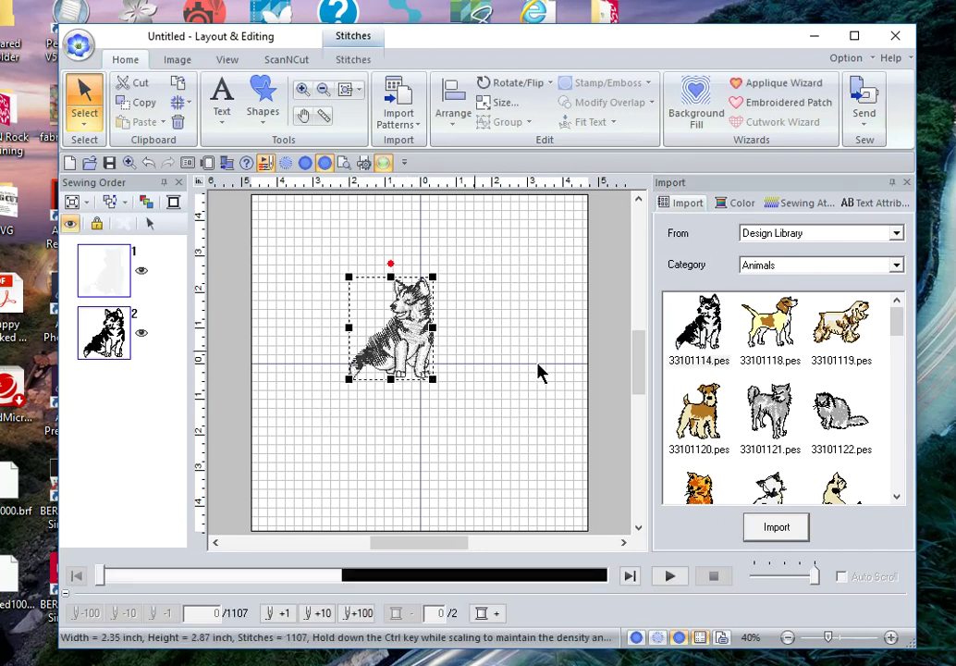
pyautogui.click(517, 364)
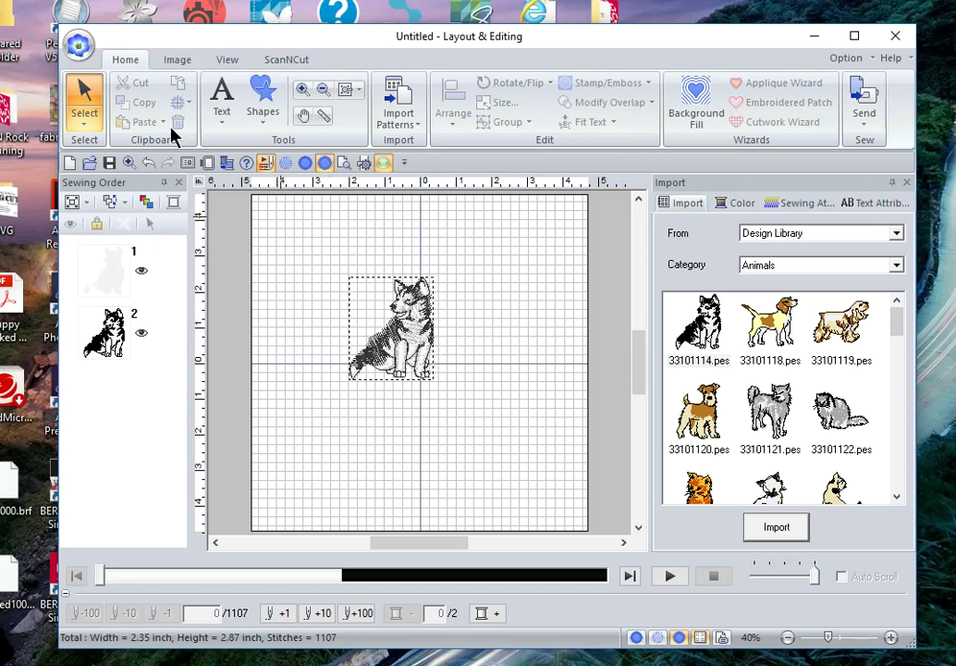
pyautogui.click(221, 103)
# Start a text entry below the husky in the 013 Block 05 font
pyautogui.click(225, 171)
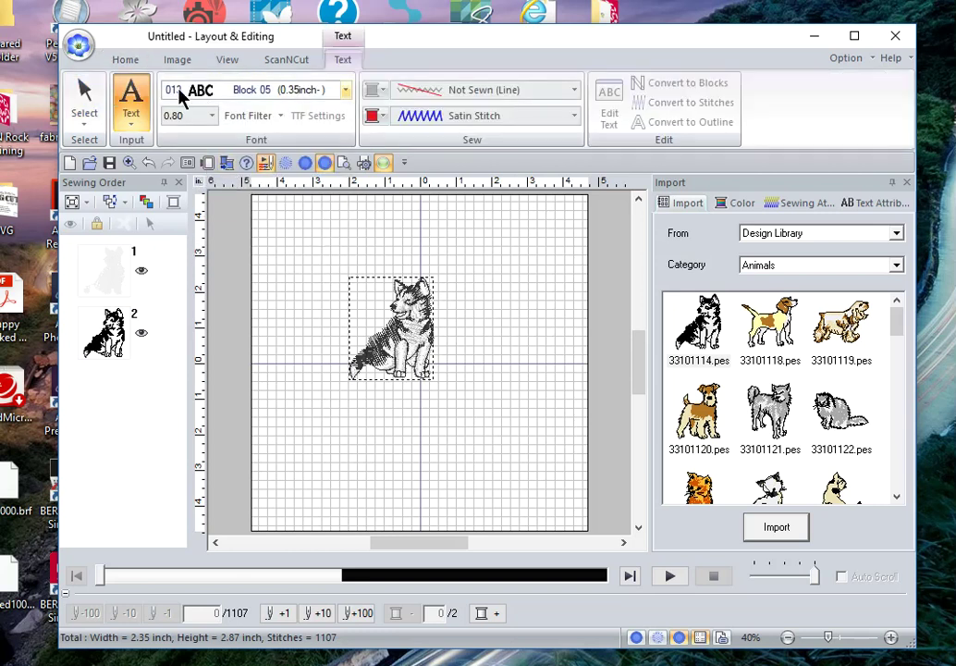
pyautogui.click(346, 90)
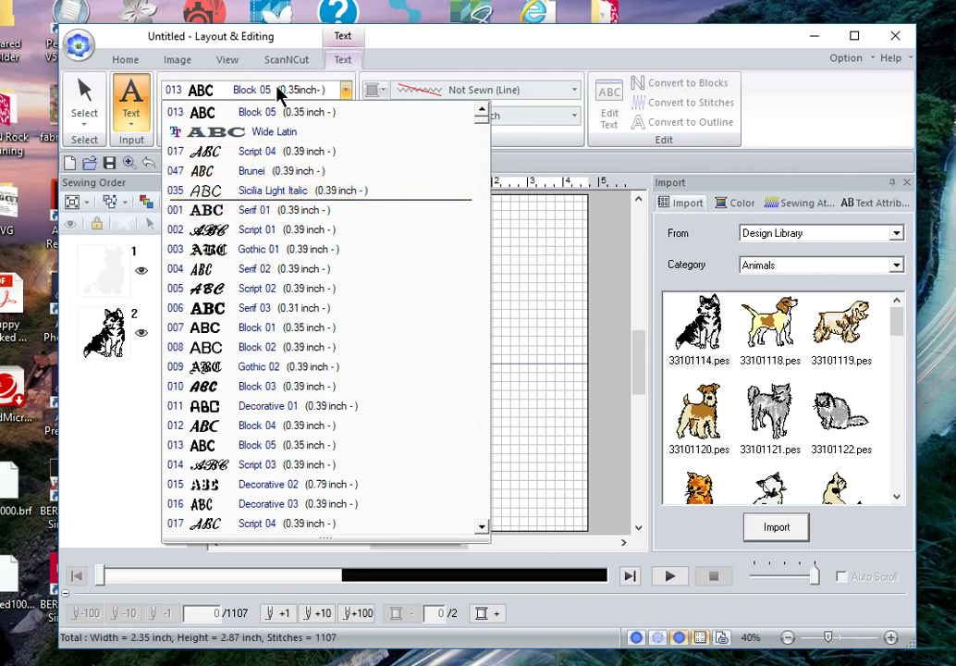
pyautogui.click(265, 112)
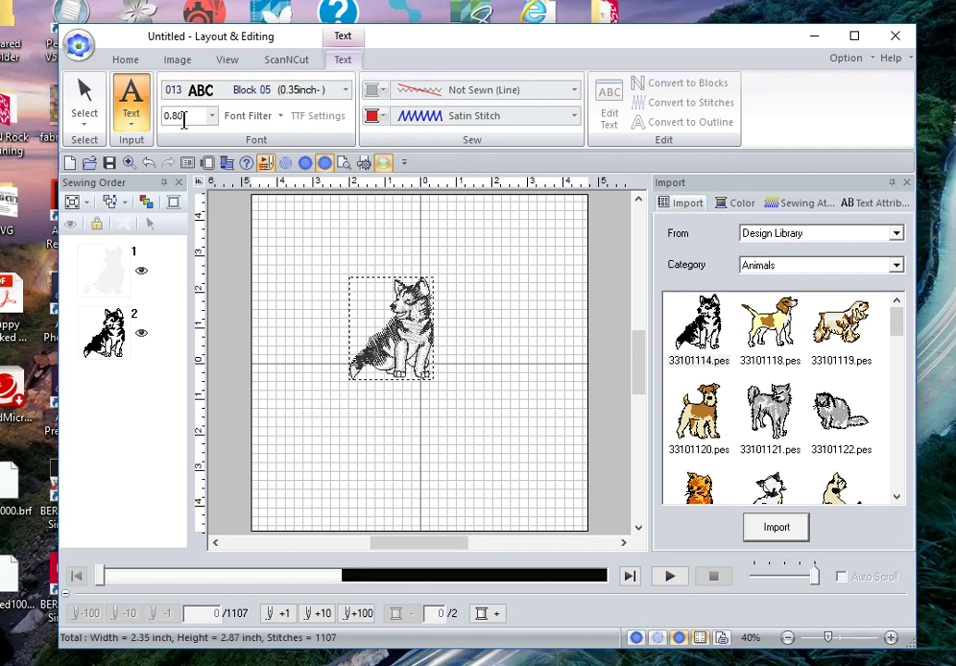
pyautogui.click(306, 417)
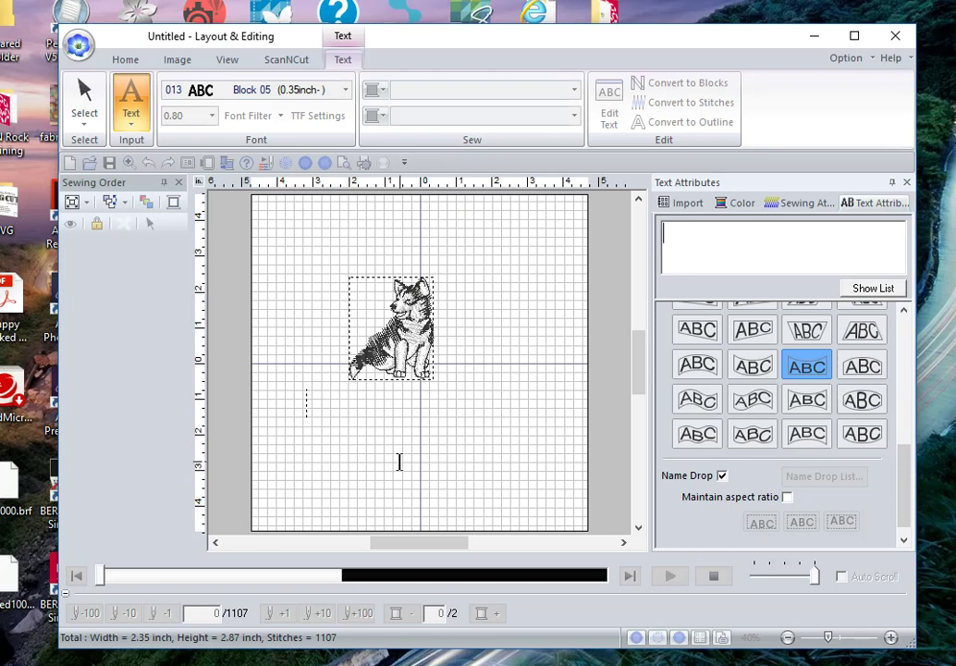
# Enter 'Memphis Club' below the husky and turn Transform off so it is straight
pyautogui.write('Memph')
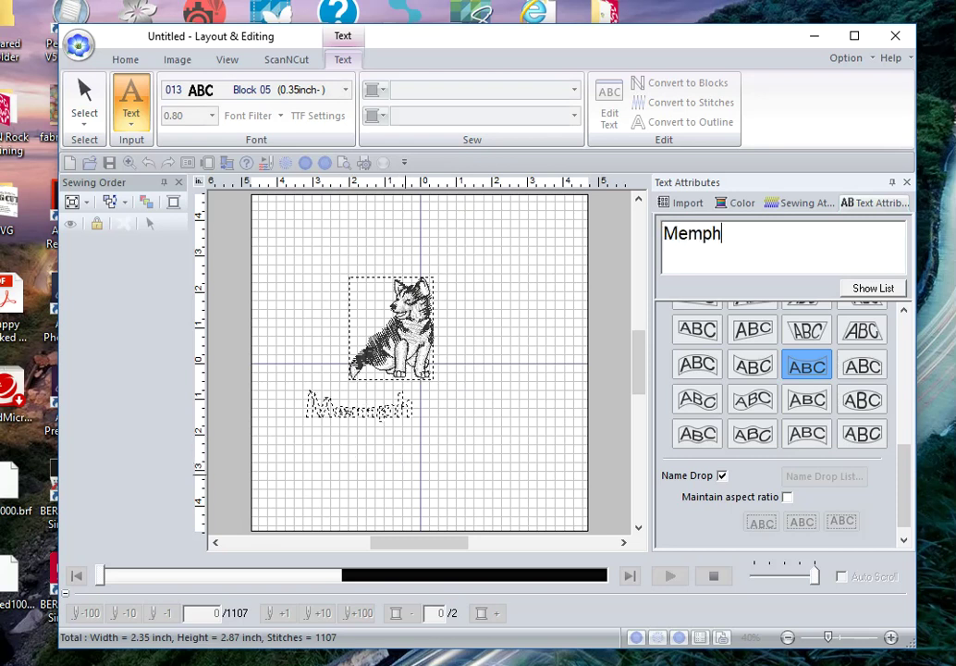
pyautogui.write('is Club')
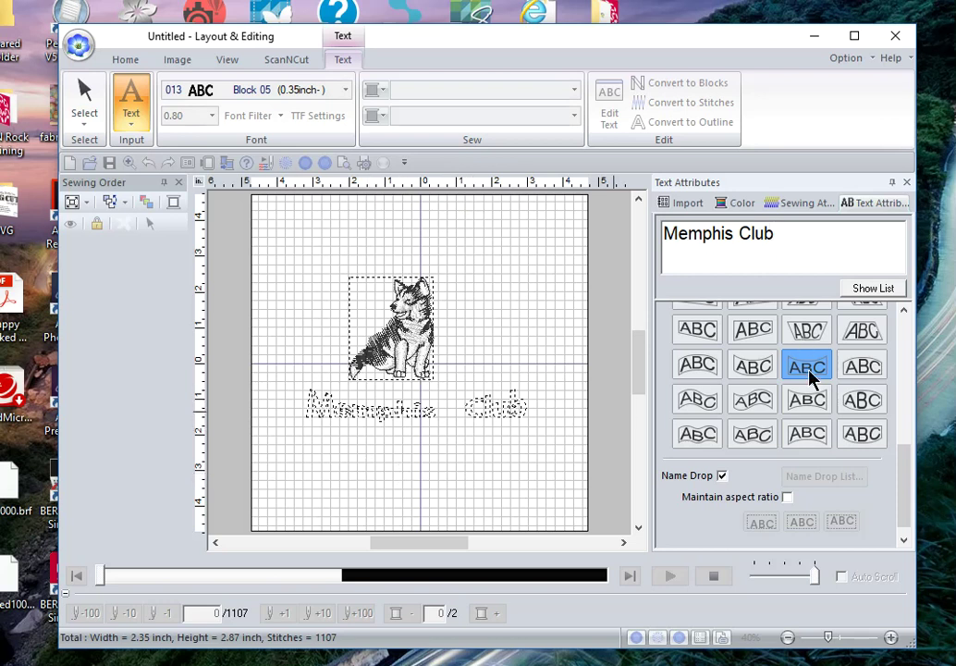
pyautogui.scroll(2, 795, 374)
pyautogui.scroll(3, 811, 389)
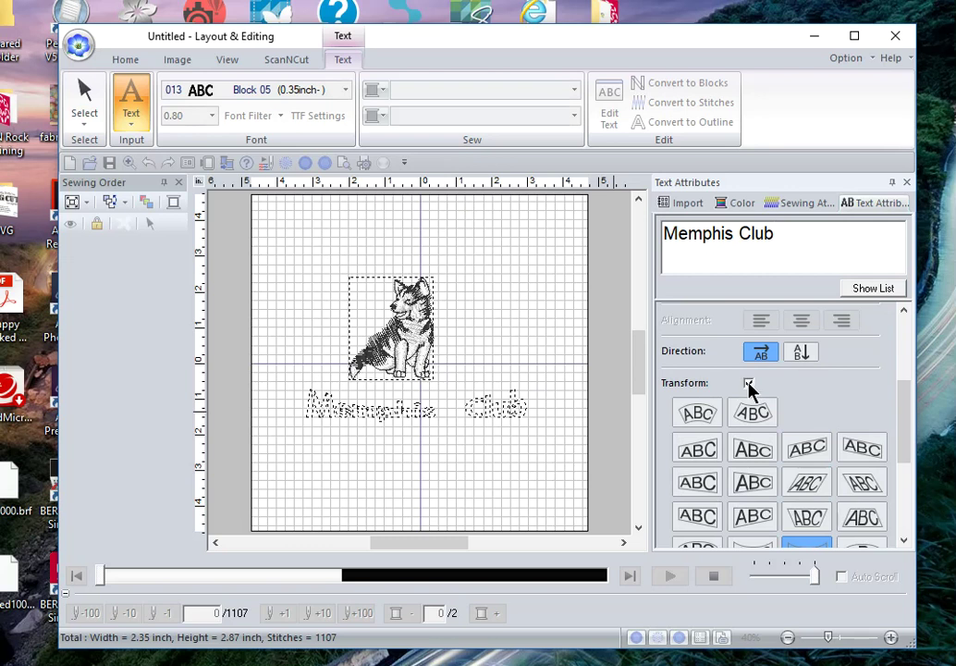
pyautogui.click(753, 412)
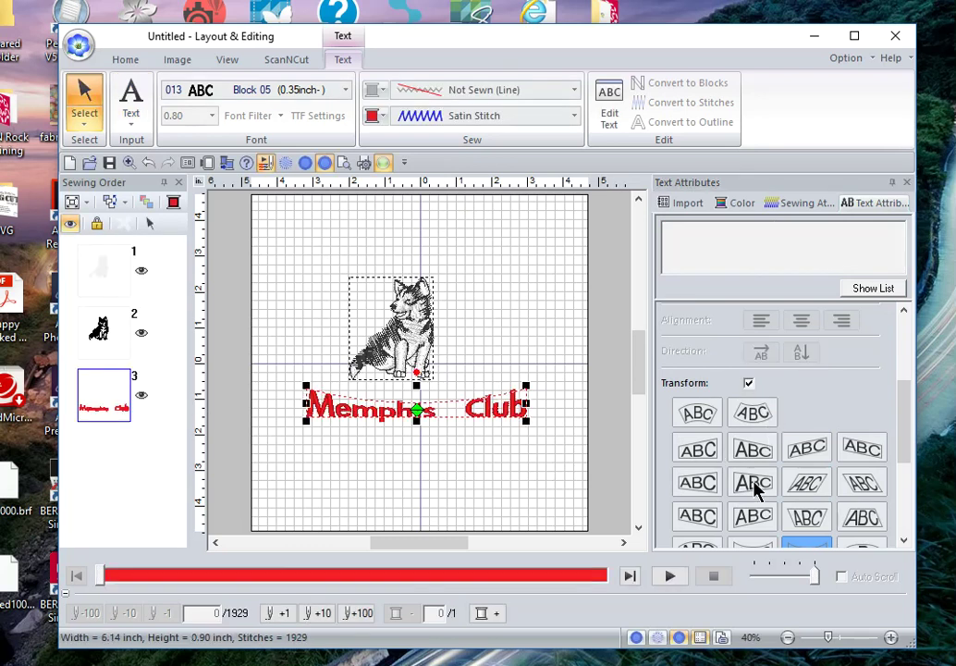
pyautogui.scroll(-3, 775, 432)
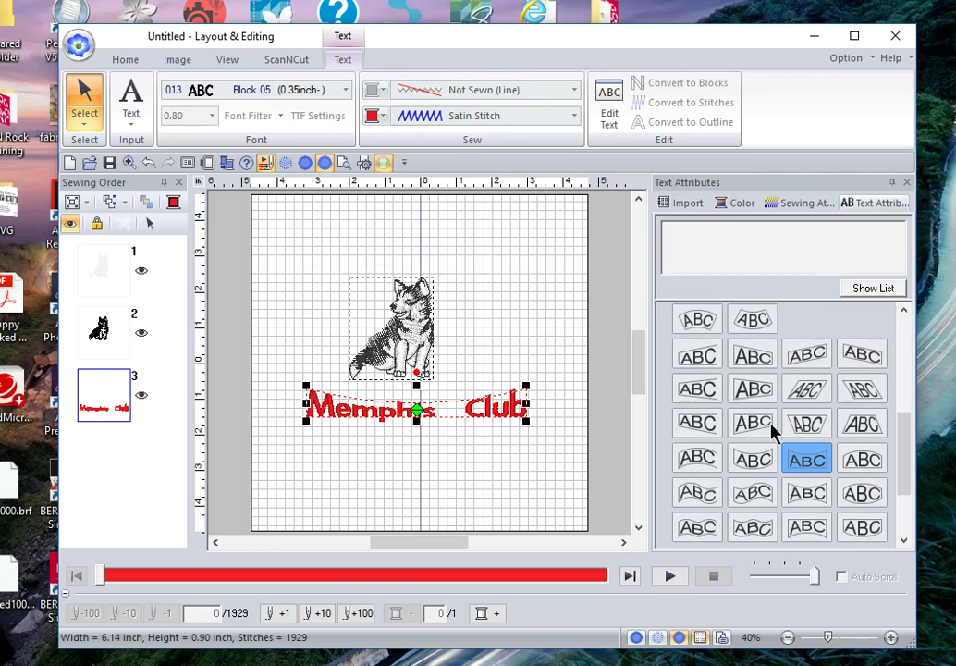
pyautogui.scroll(-2, 775, 431)
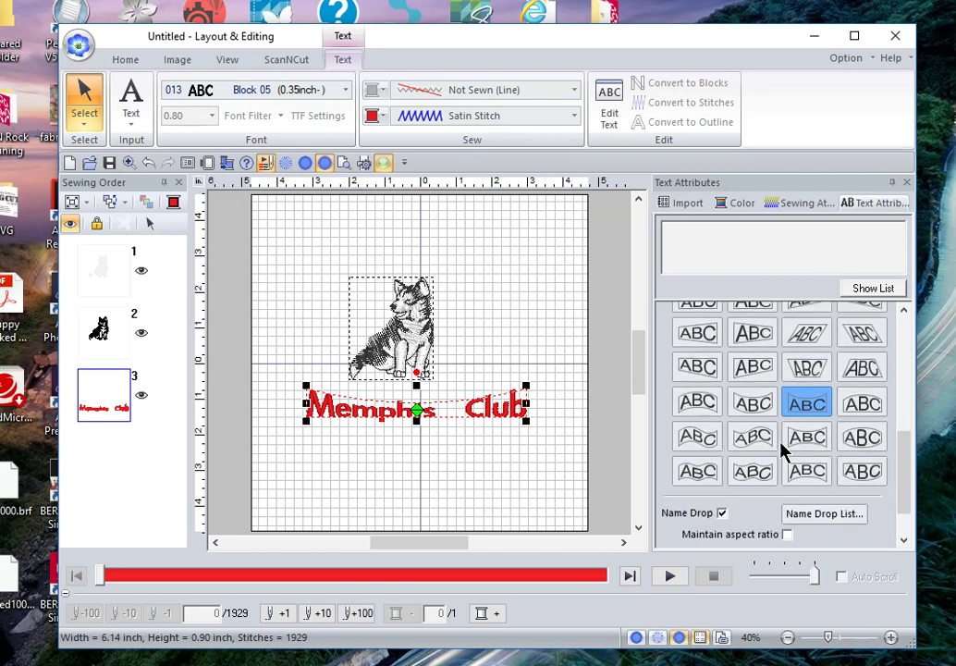
pyautogui.scroll(1, 781, 450)
pyautogui.scroll(2, 778, 450)
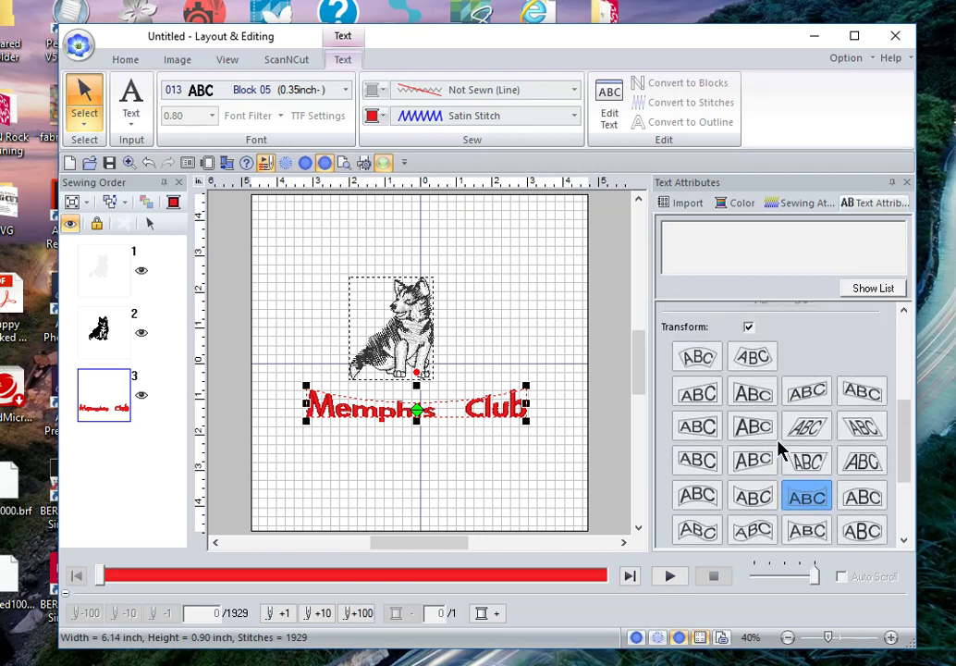
pyautogui.click(748, 328)
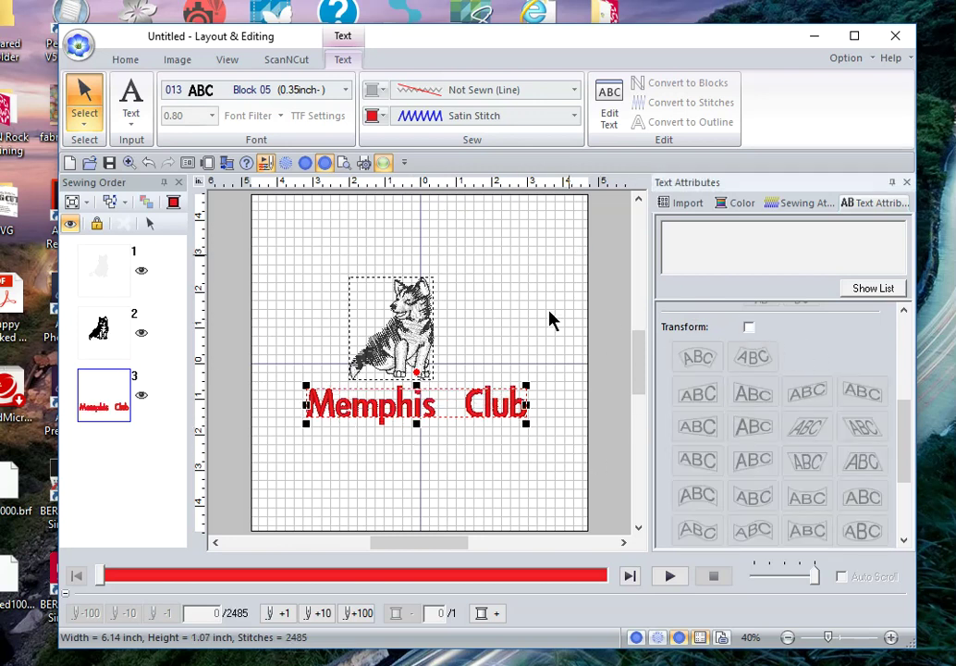
# Give the Memphis Club text 513 Lime Green thread, then deselect it
pyautogui.click(736, 206)
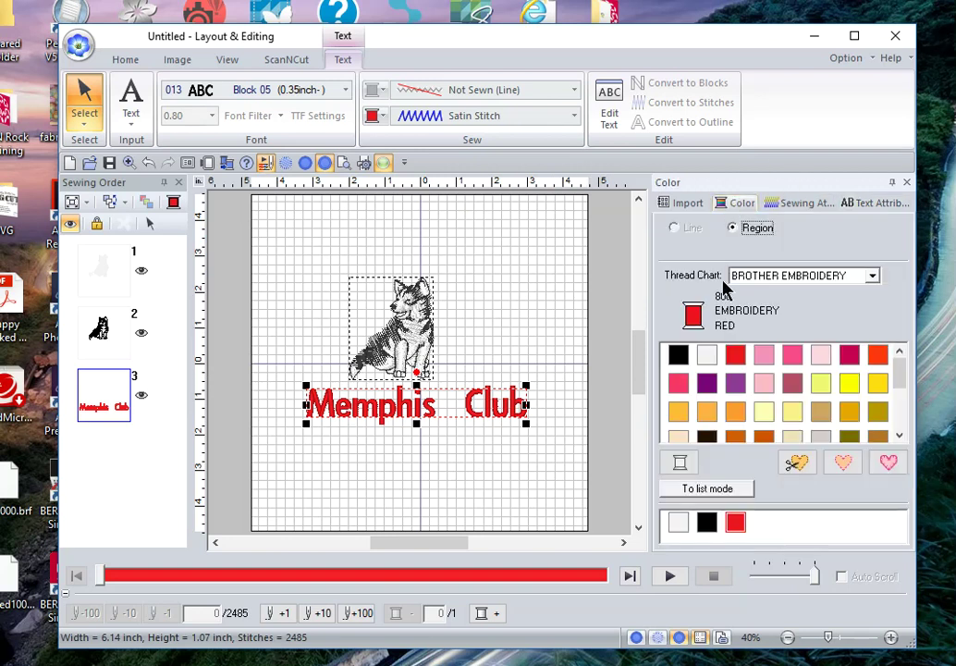
pyautogui.scroll(-3, 739, 407)
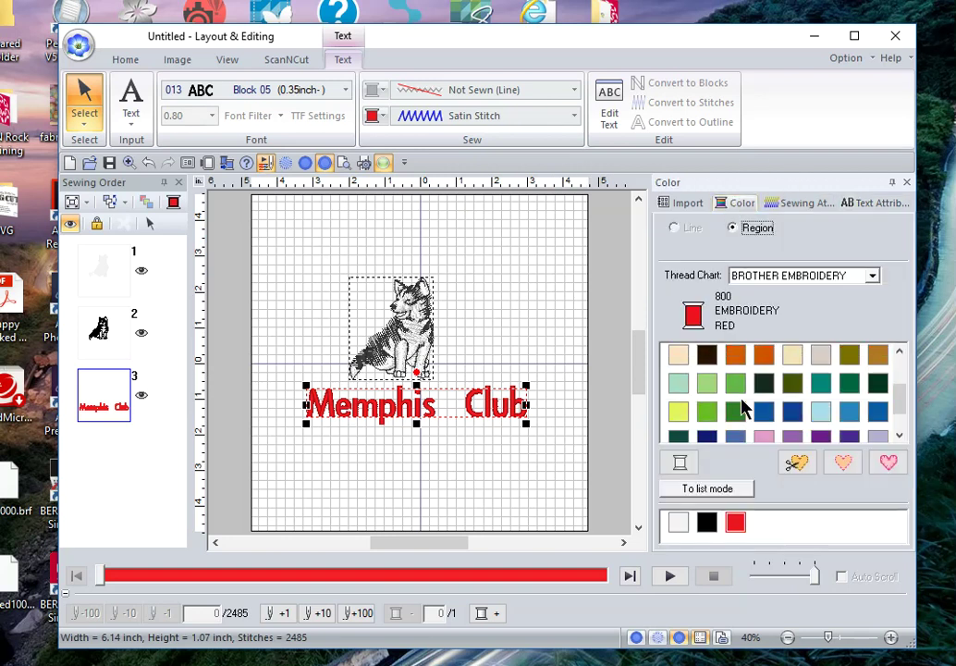
pyautogui.click(706, 410)
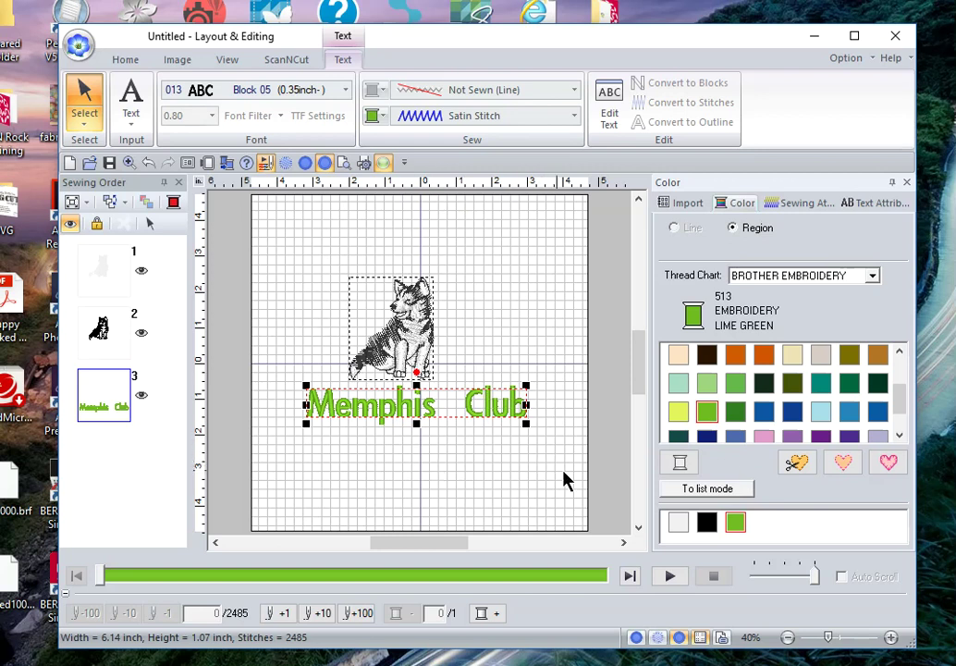
pyautogui.click(873, 203)
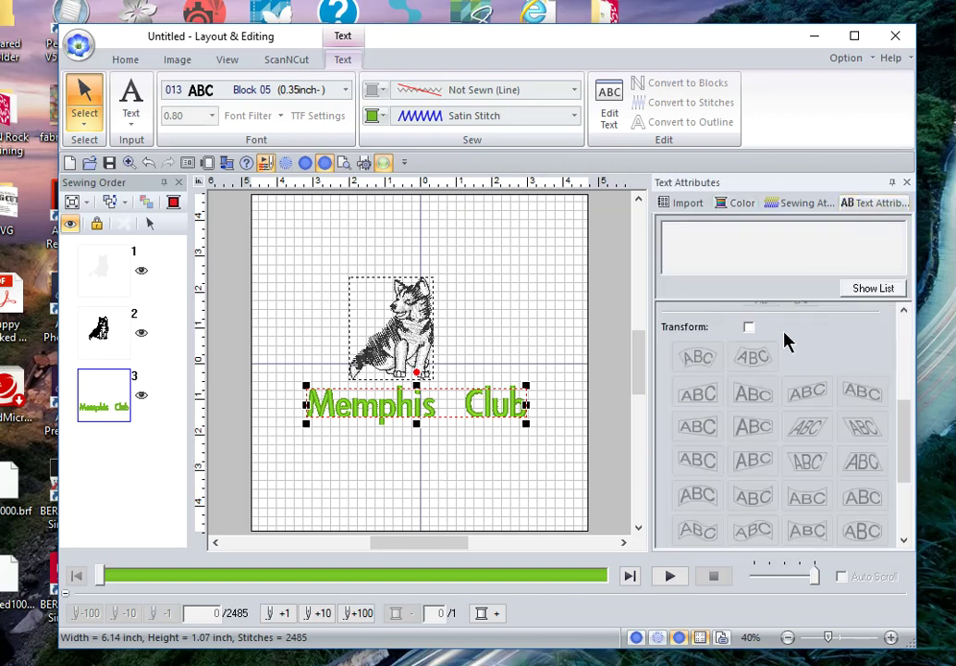
pyautogui.scroll(-5, 832, 325)
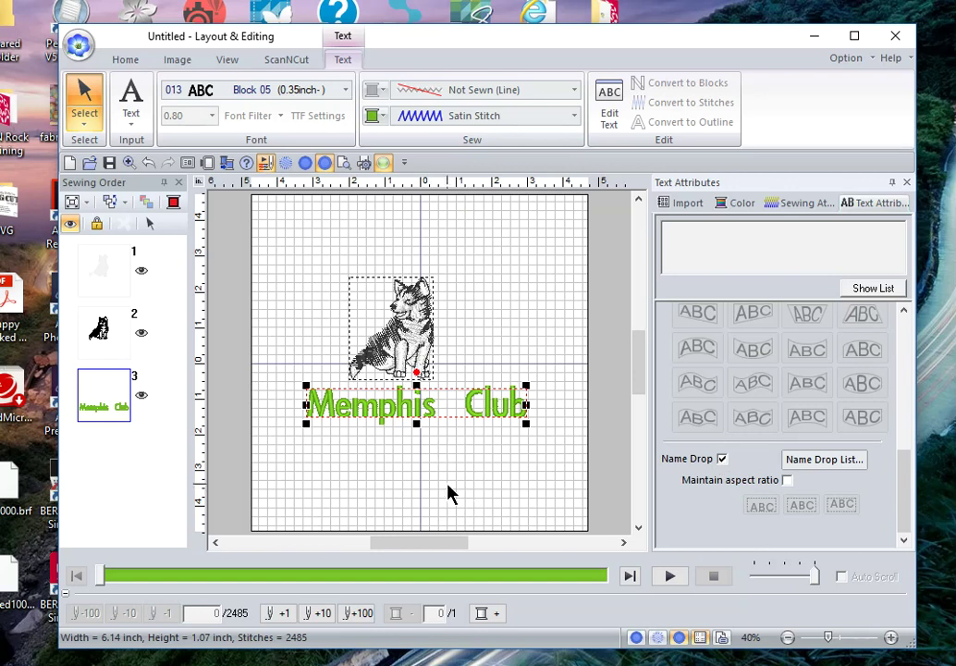
pyautogui.click(363, 455)
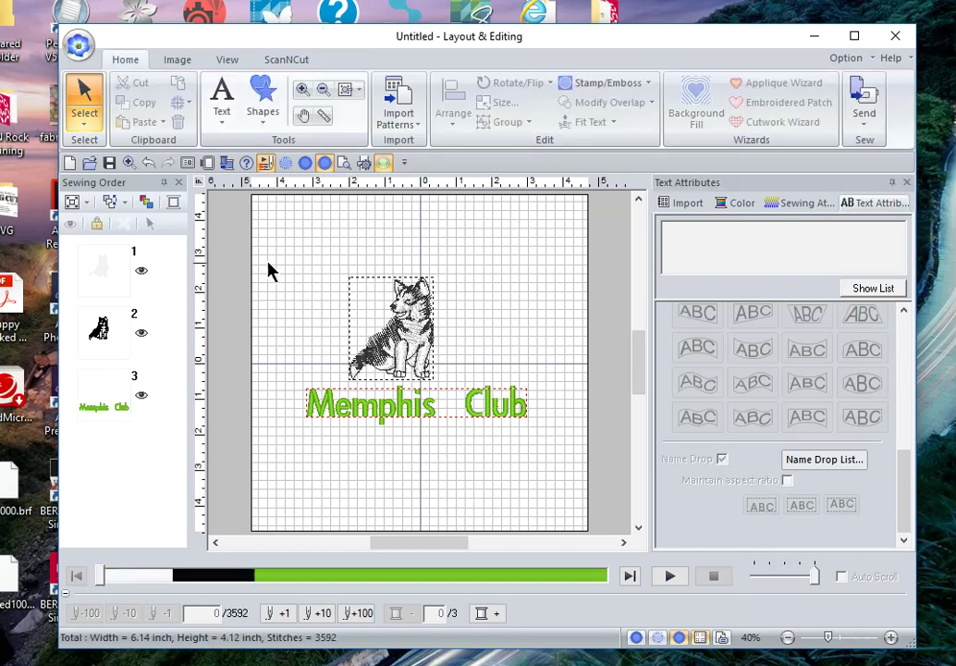
# Left-align the husky with the Memphis Club text using Arrange > Horizontal > Left
pyautogui.moveTo(271, 237); pyautogui.dragTo(553, 454)
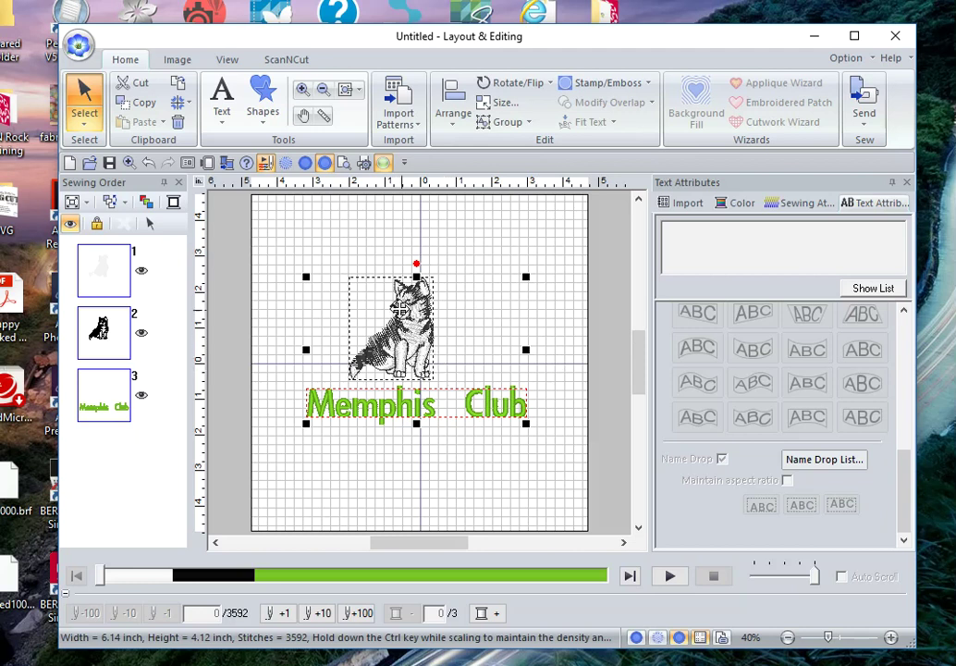
pyautogui.click(453, 126)
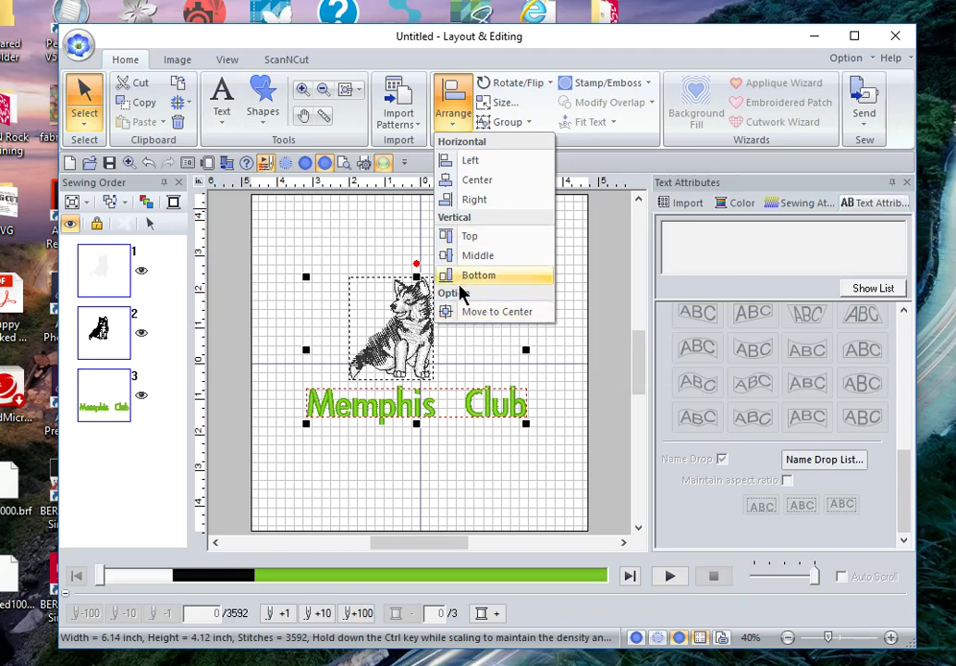
pyautogui.click(447, 160)
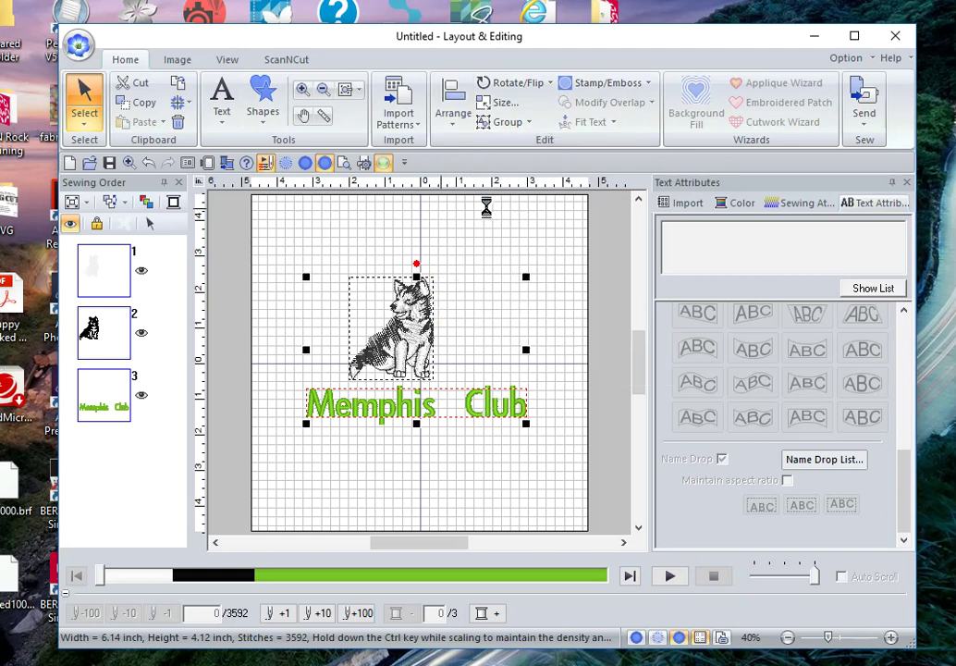
pyautogui.click(535, 468)
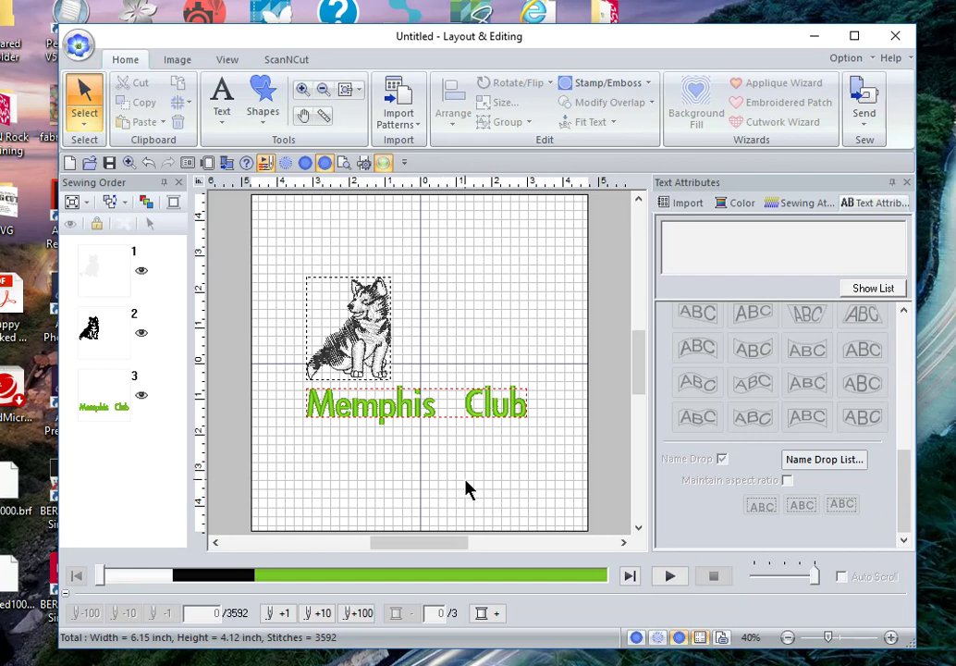
pyautogui.click(79, 45)
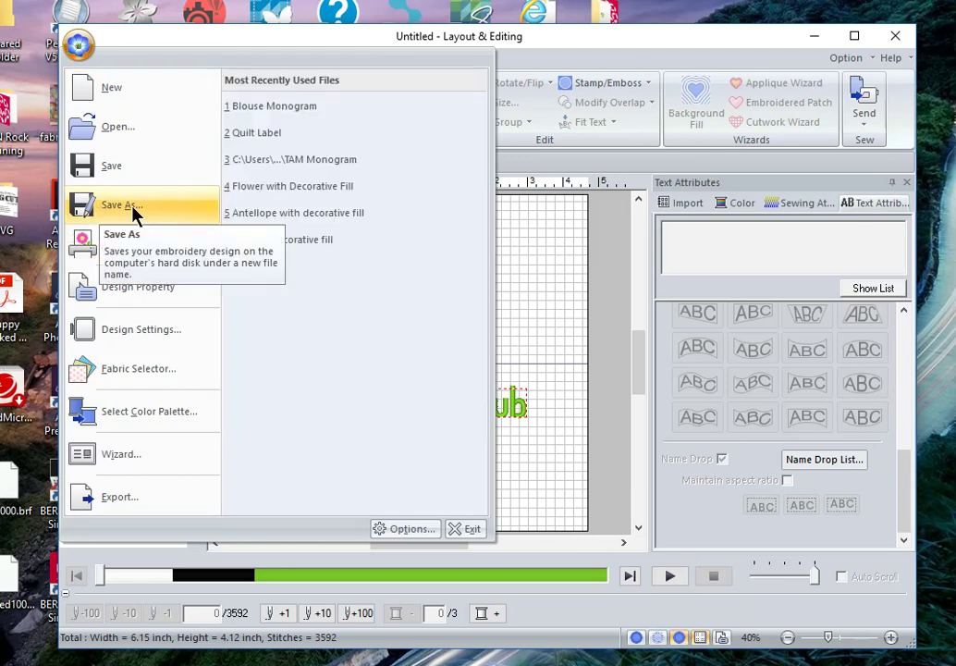
# Save the design as 'Dog Club' in Template Library\Sample, then start a new blank design
pyautogui.click(153, 215)
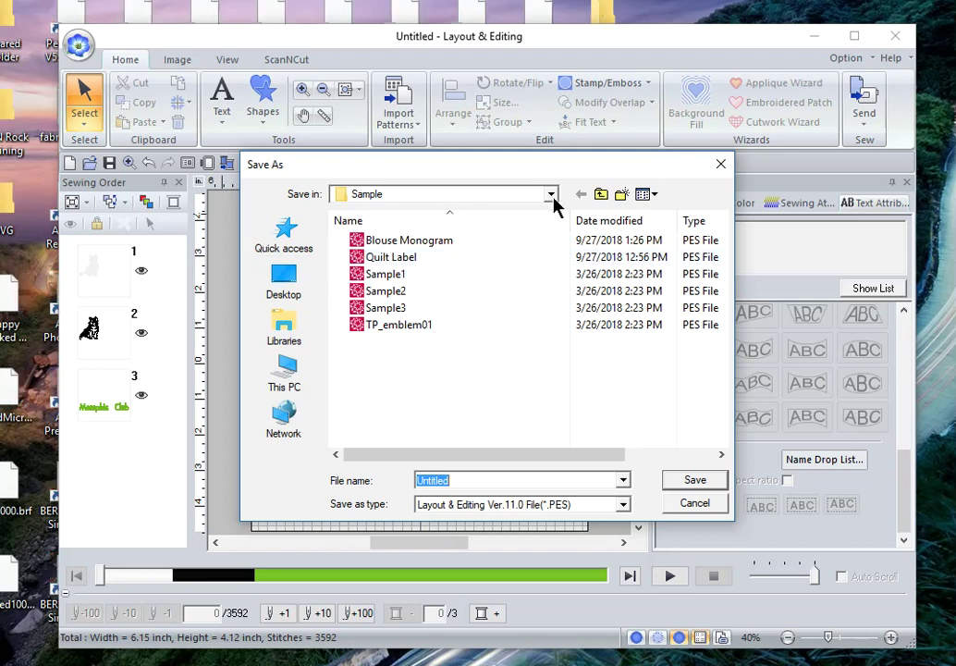
pyautogui.click(551, 195)
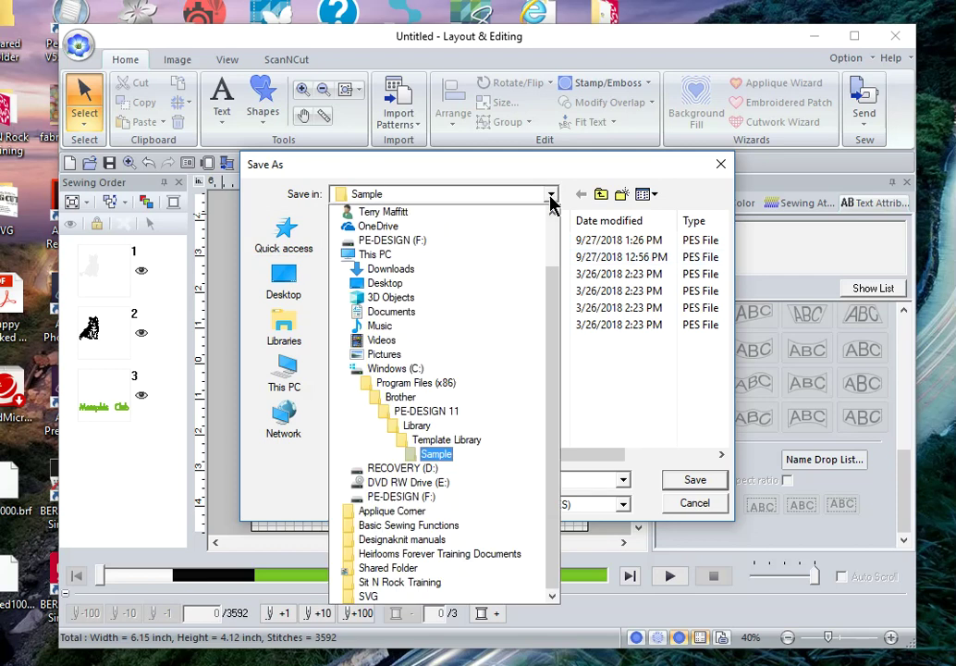
pyautogui.click(437, 455)
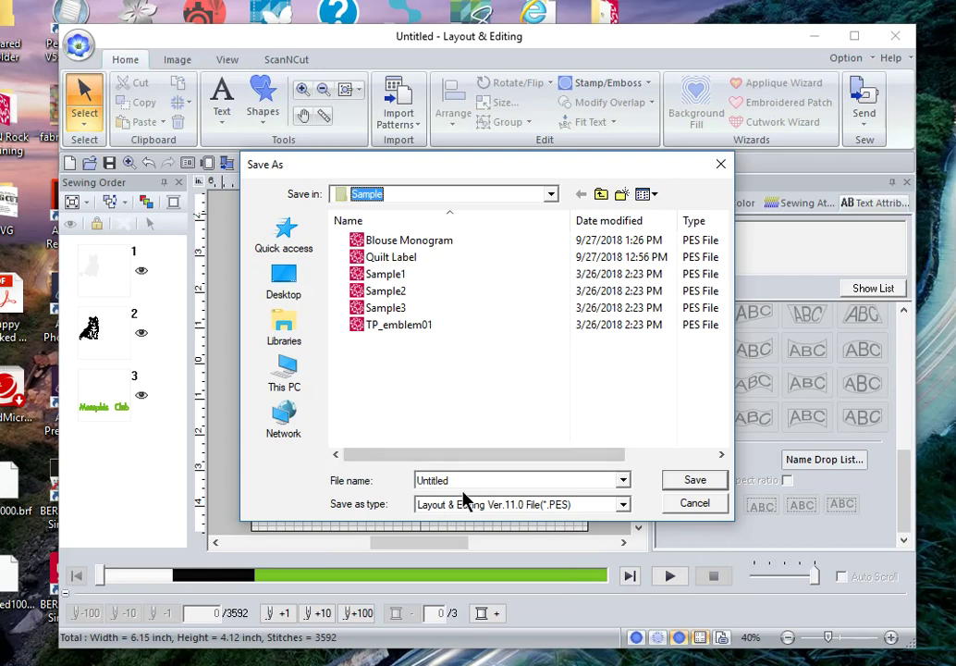
pyautogui.doubleClick(437, 479)
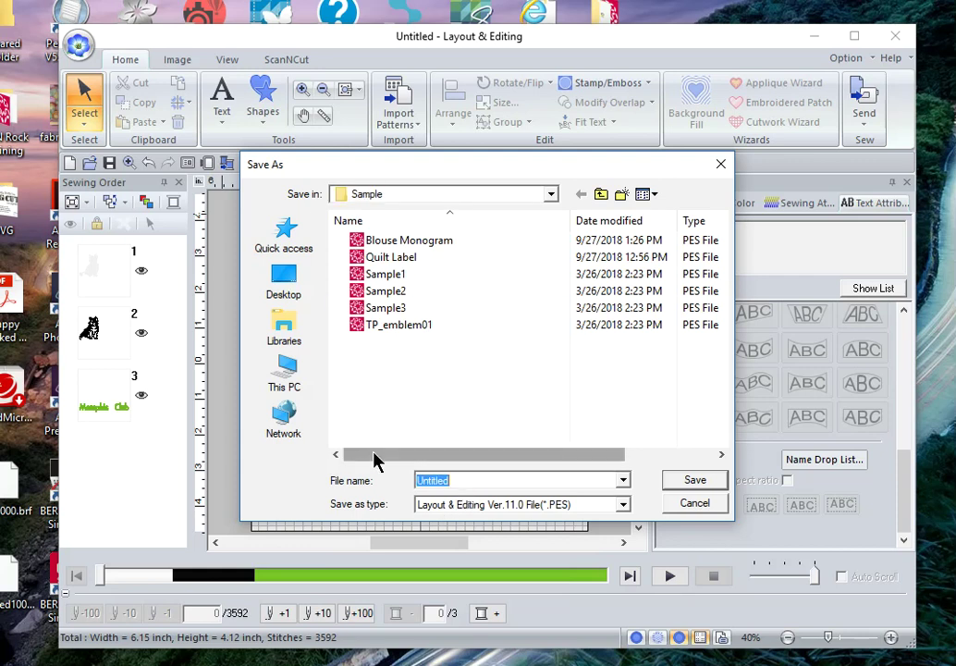
pyautogui.write('Dog Club')
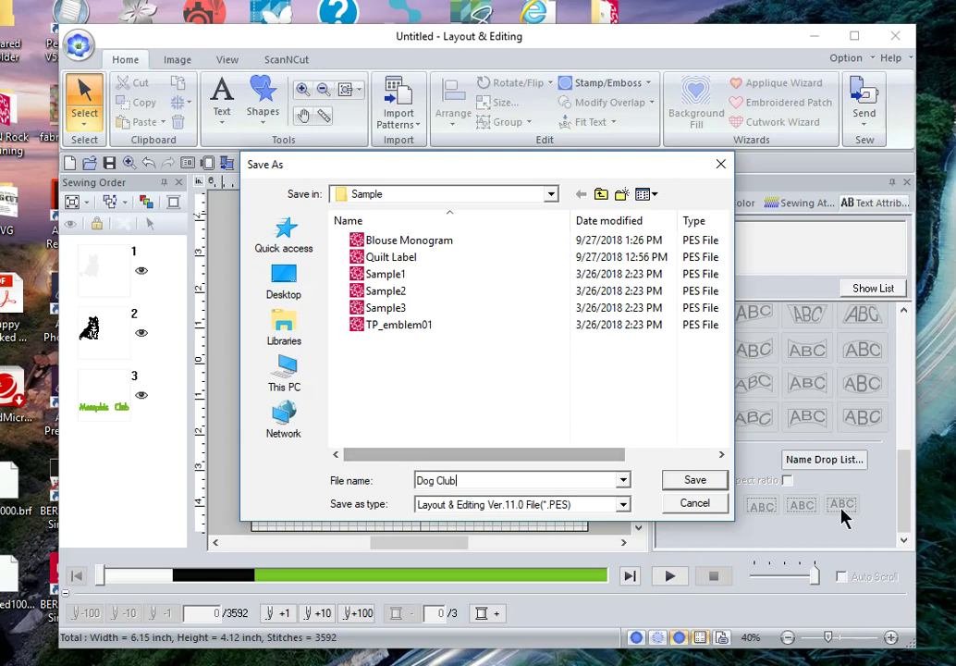
pyautogui.click(696, 483)
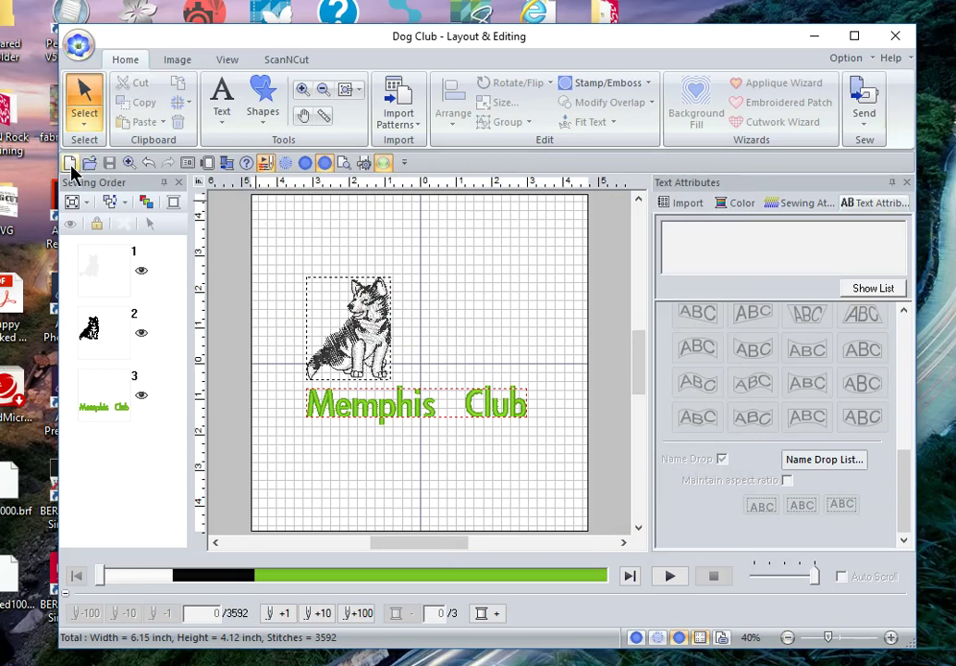
pyautogui.hotkey('ctrl', 'n')
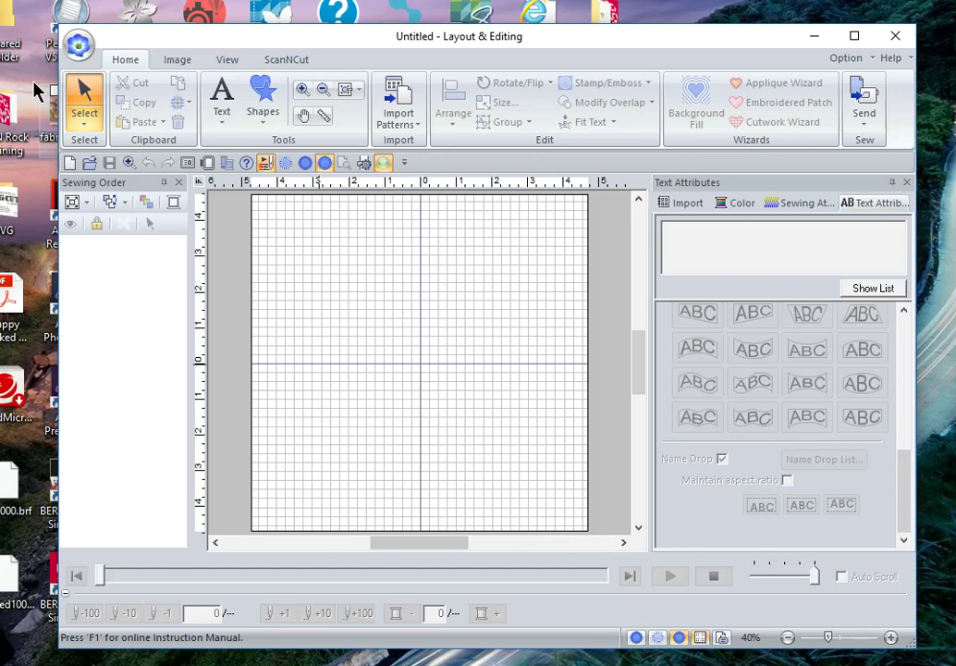
# Start a wizard design from the Dog Club.pes template in the Sample category
pyautogui.click(79, 45)
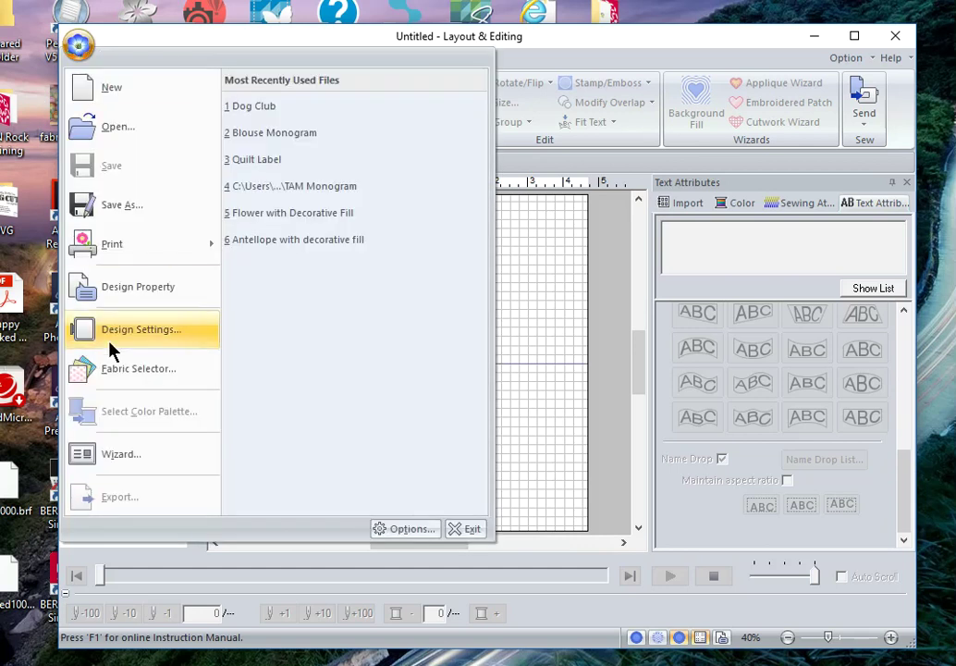
pyautogui.click(60, 453)
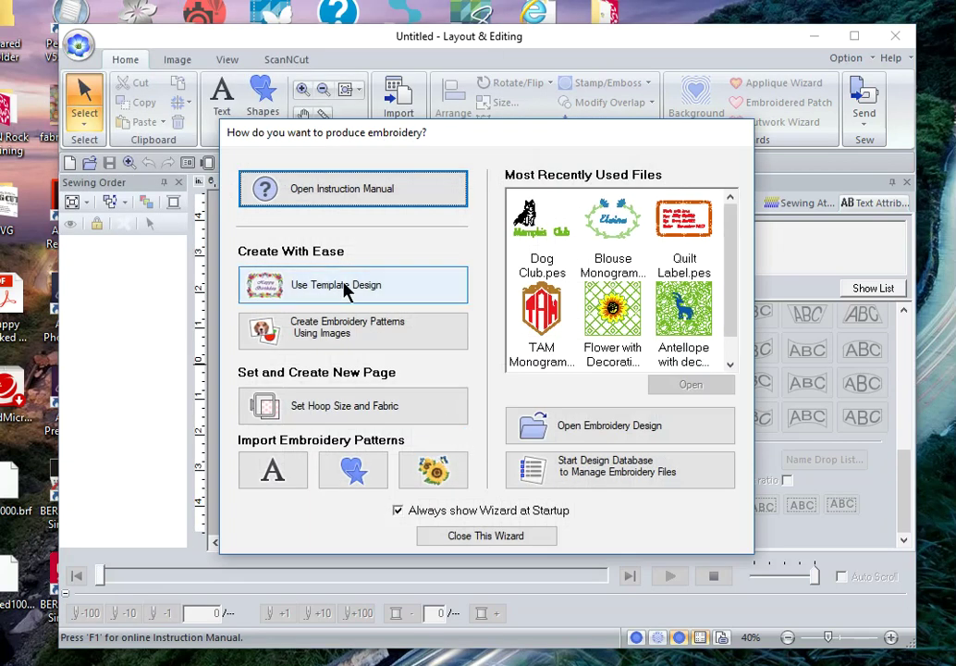
pyautogui.click(326, 287)
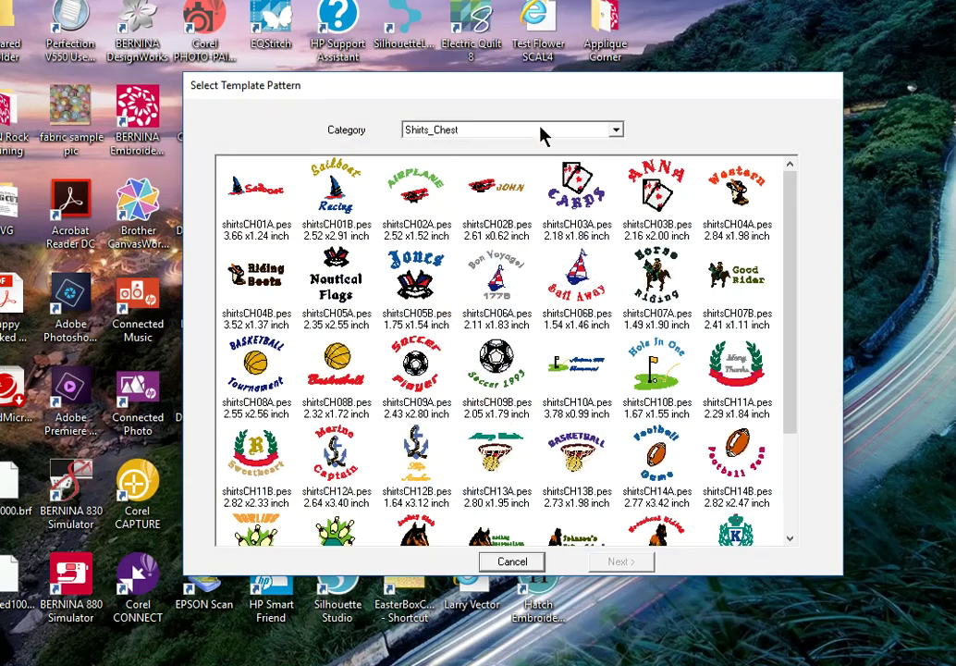
pyautogui.click(616, 130)
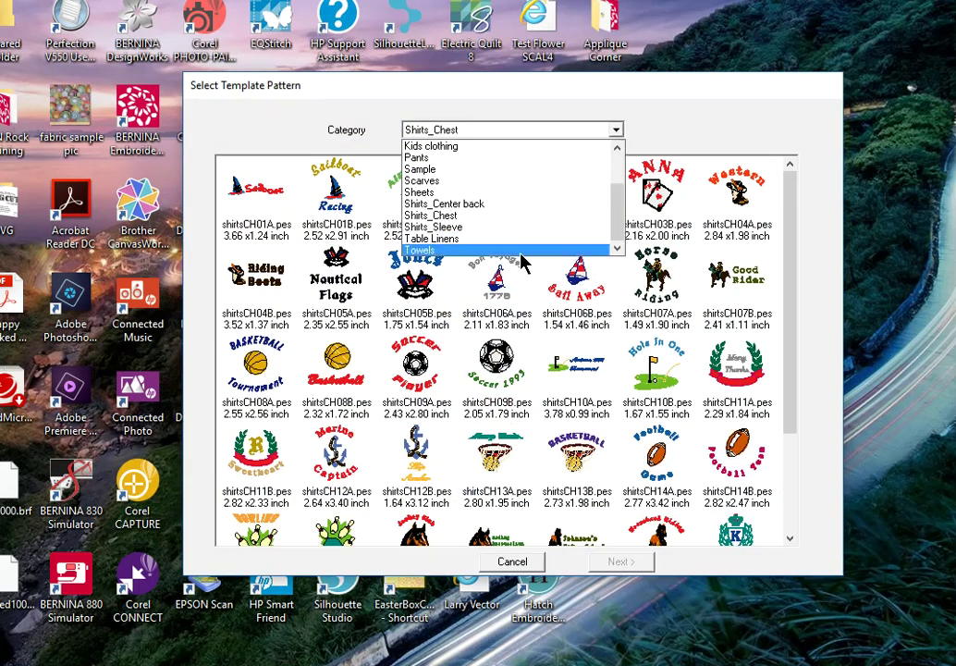
pyautogui.click(508, 170)
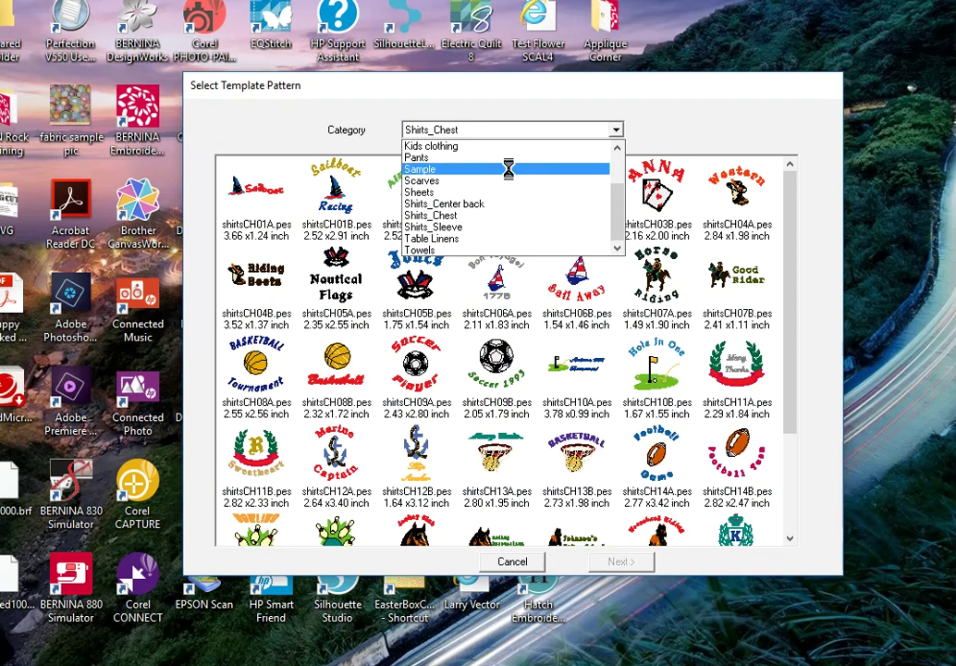
pyautogui.doubleClick(323, 213)
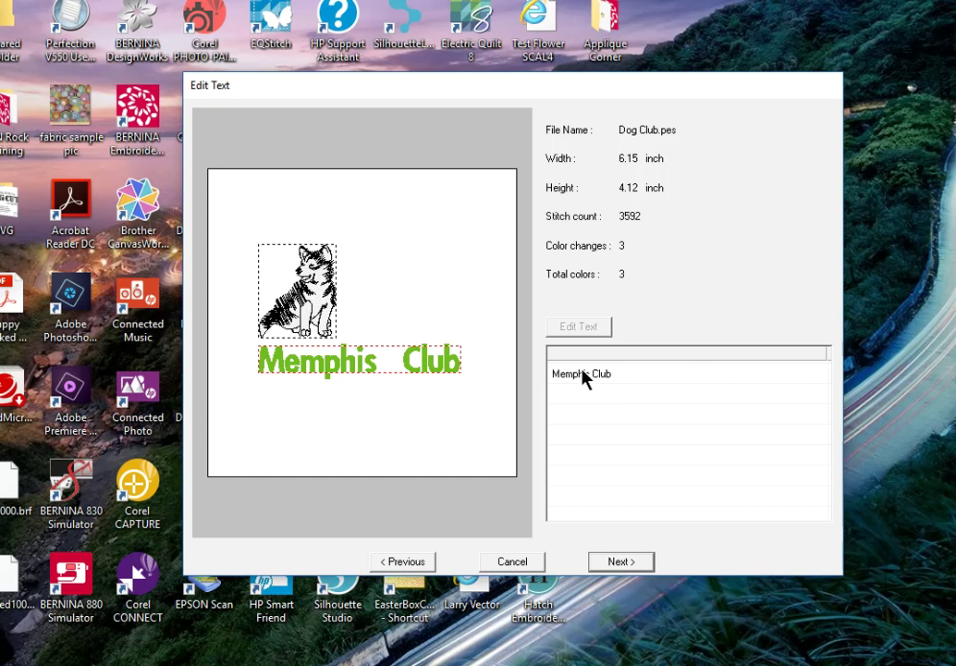
# Replace 'Memphis' with 'Dallas' so the text reads 'Dallas Club', then proceed to Output
pyautogui.click(585, 375)
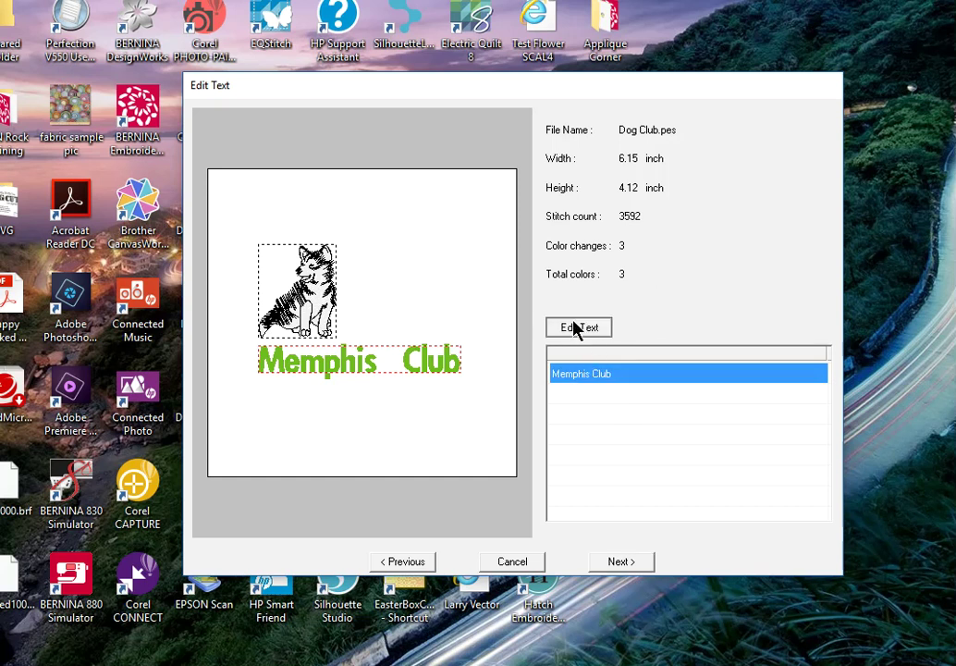
pyautogui.click(577, 327)
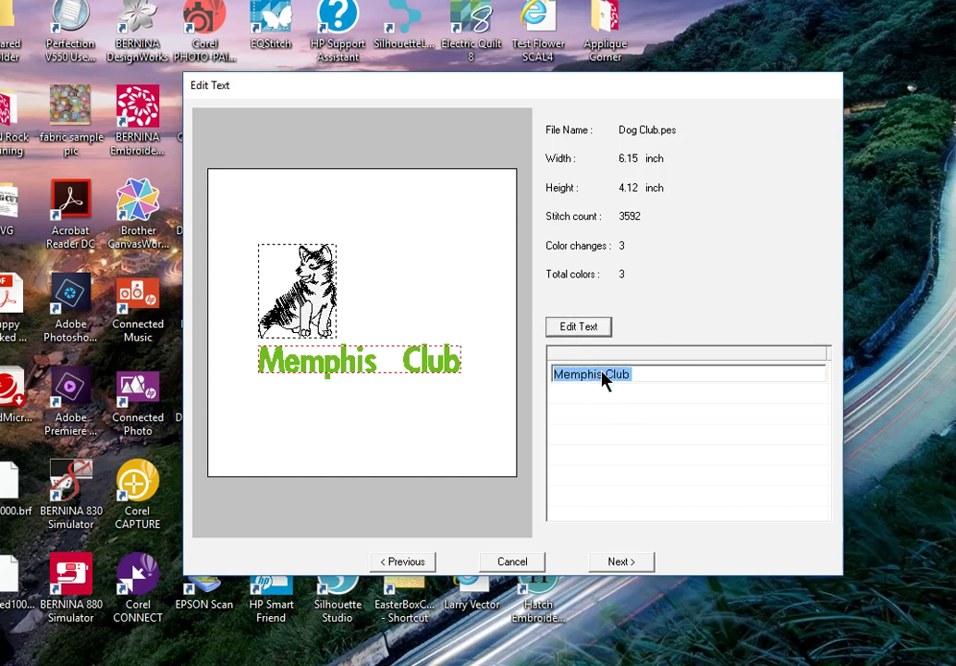
pyautogui.click(603, 377)
pyautogui.press('BackSpace')
pyautogui.press('BackSpace')
pyautogui.press('BackSpace')
pyautogui.press('BackSpace')
pyautogui.press('BackSpace')
pyautogui.press('BackSpace')
pyautogui.press('BackSpace')
pyautogui.press('BackSpace')
pyautogui.write('Dallas')
pyautogui.press('Return')
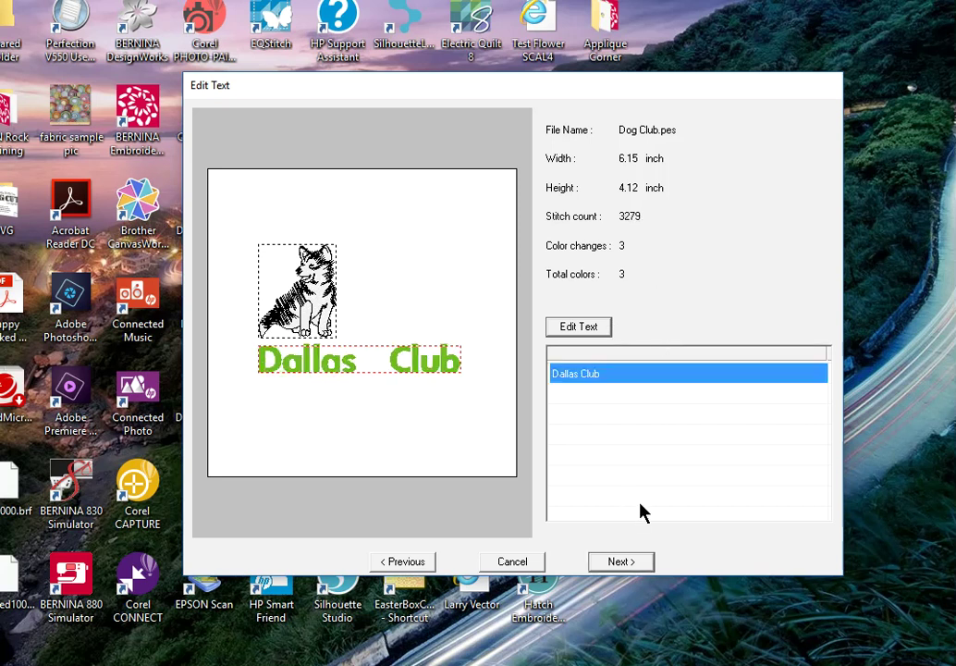
pyautogui.click(631, 564)
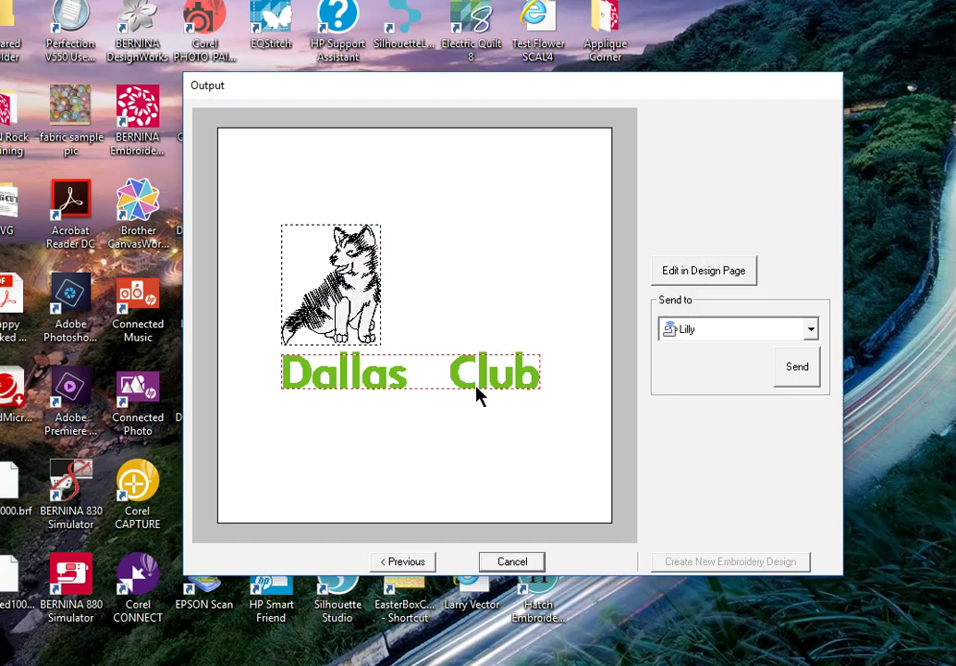